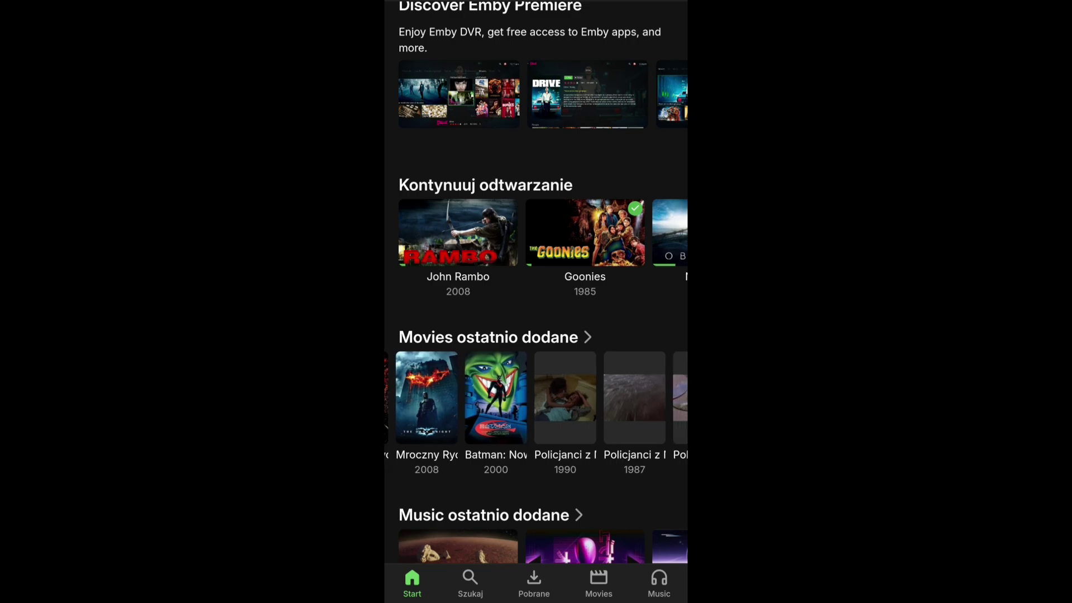
Open the Dawca Pamięci movie from the Emby Movies library
click(598, 584)
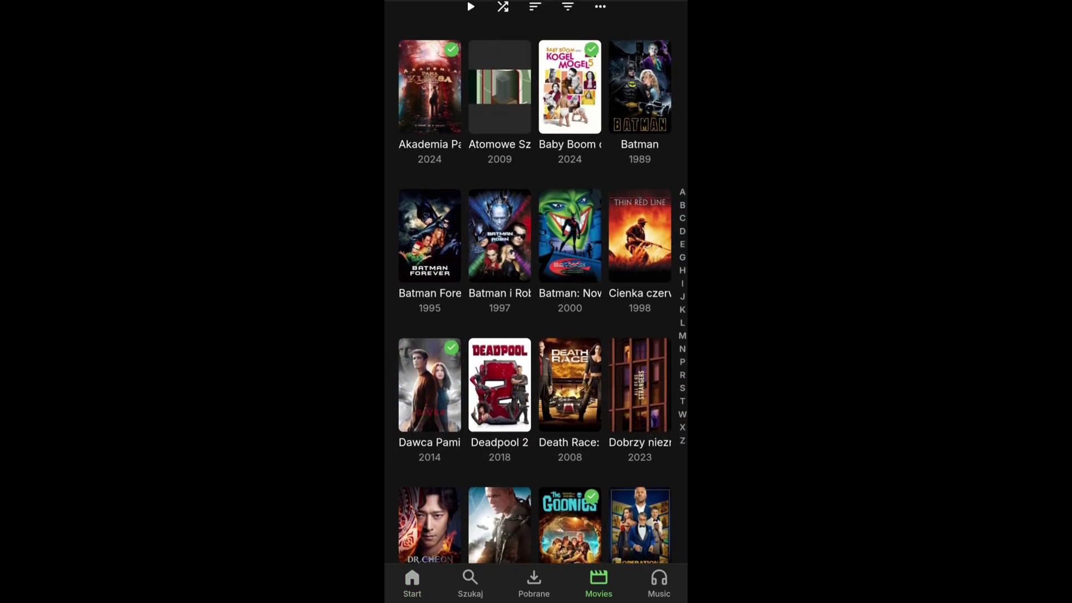
scroll(536, 302, down, 2)
scroll(536, 301, down, 2)
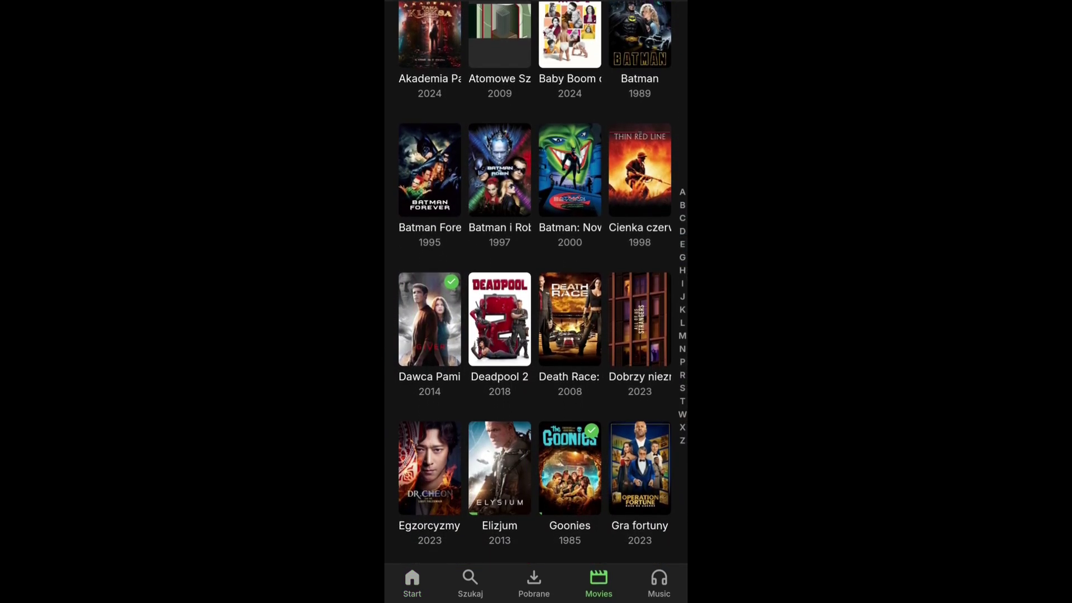
click(429, 273)
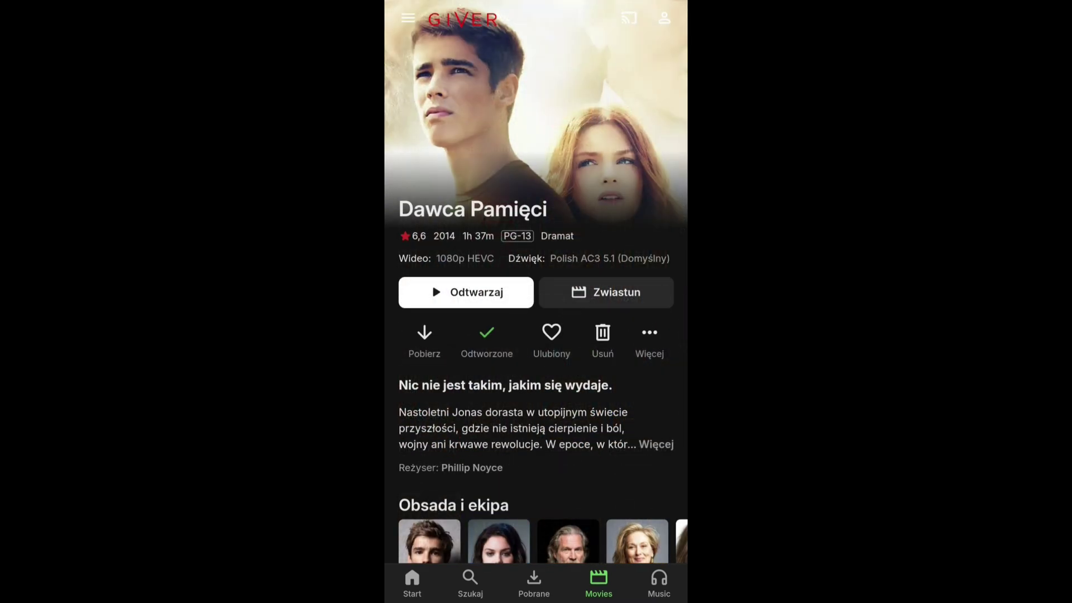
Scroll the Dawca Pamięci detail page and browse through its cast row
scroll(536, 302, down, 3)
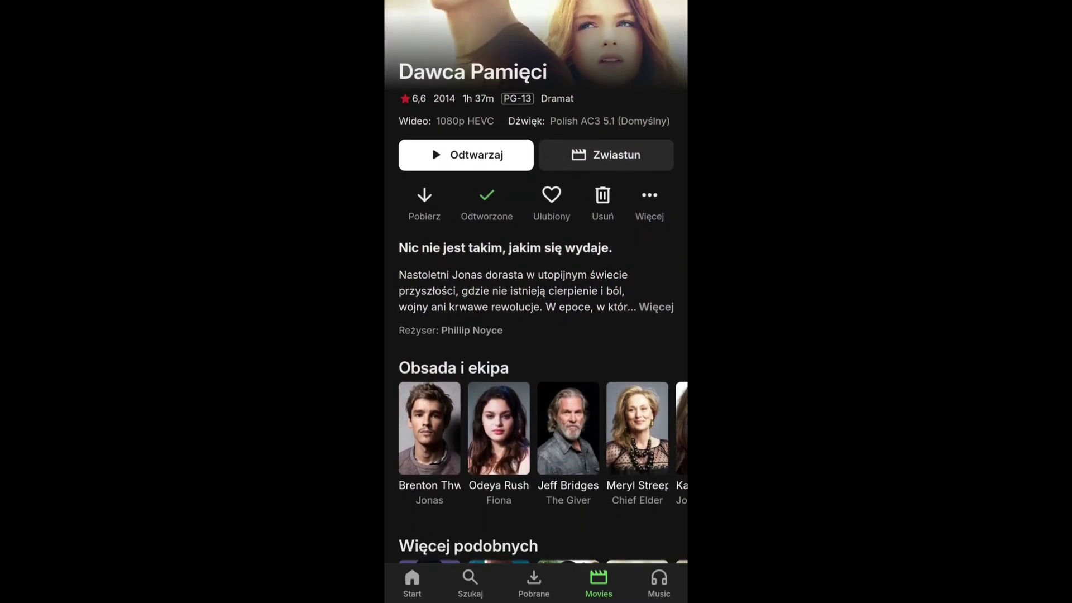
scroll(536, 302, down, 3)
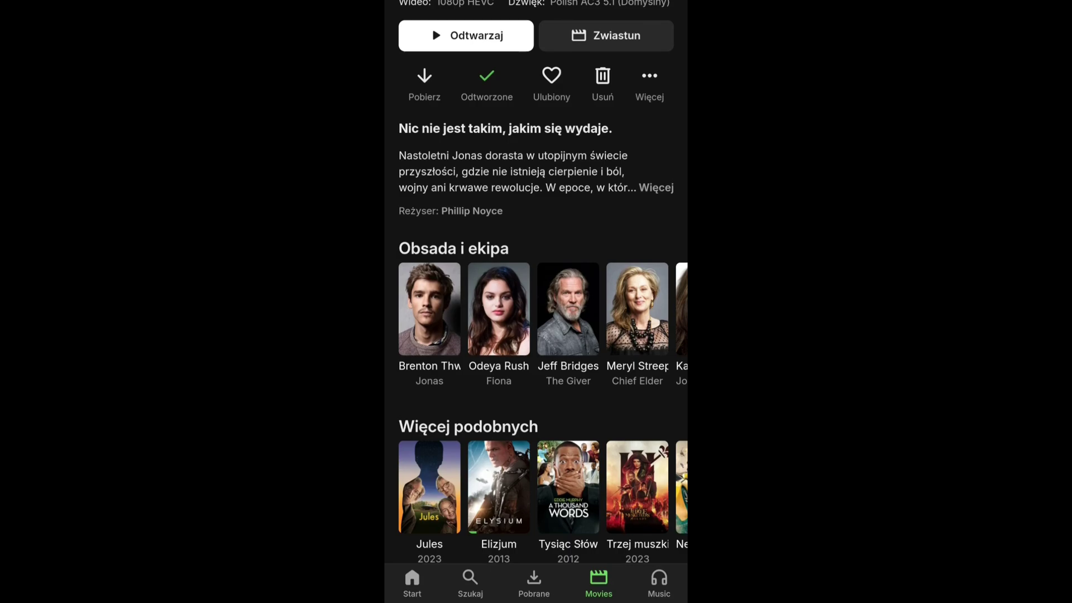
scroll(536, 302, down, 2)
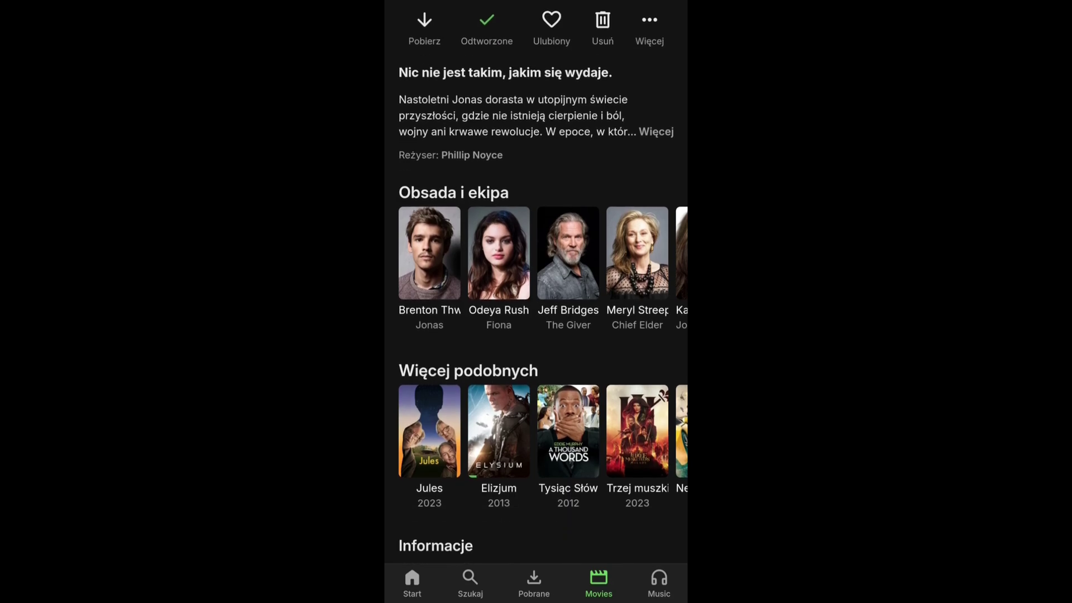
scroll(536, 253, right, 5)
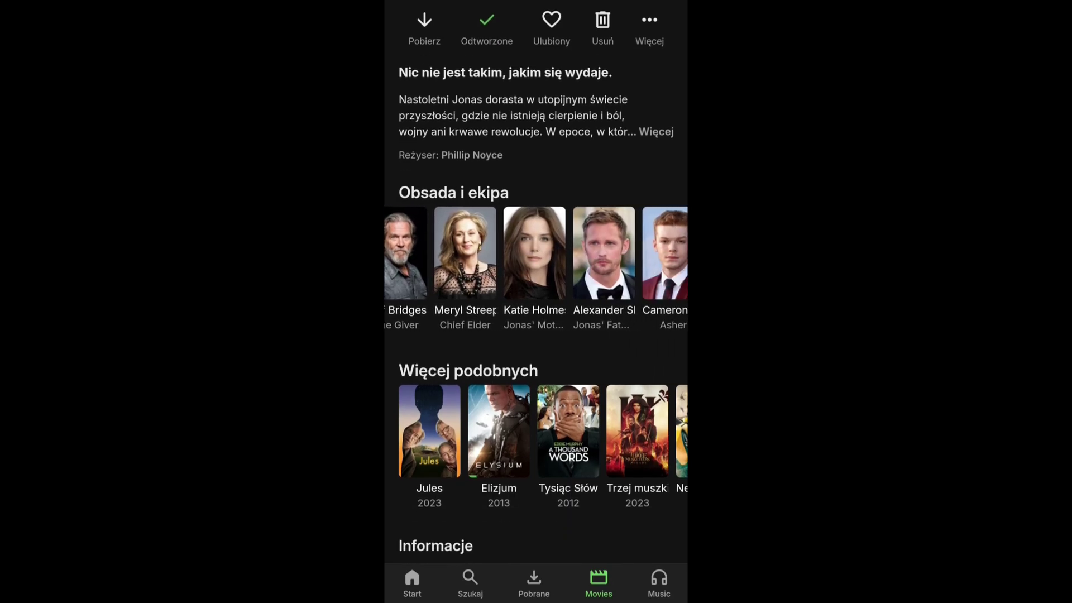
scroll(536, 253, right, 4)
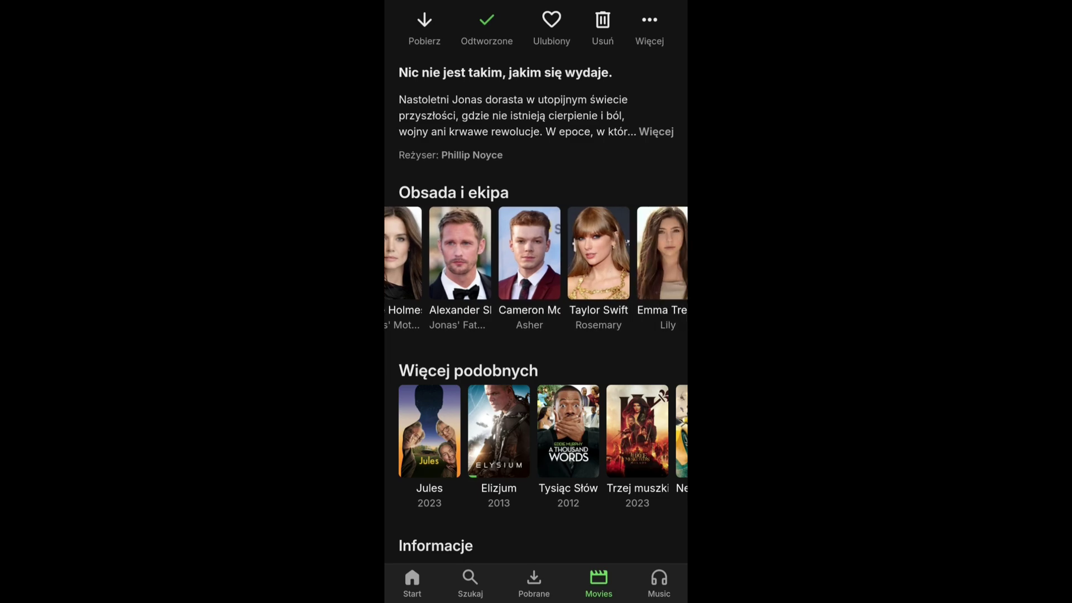
scroll(536, 253, right, 3)
scroll(536, 253, left, 15)
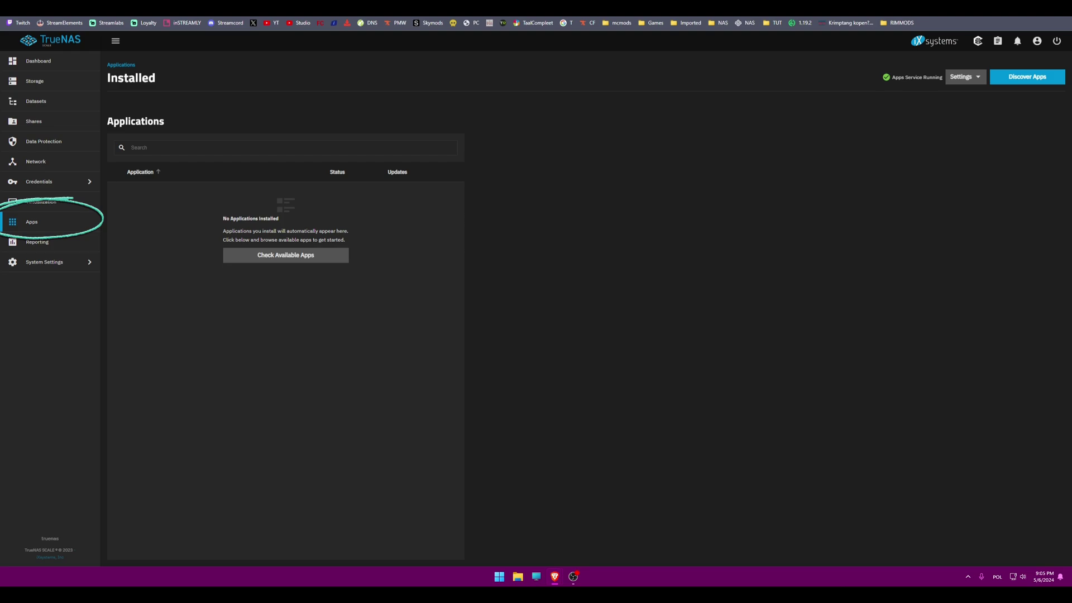
Browse all new and updated TrueNAS apps and open the Emby Server 4.8.6.0 catalog page
click(286, 256)
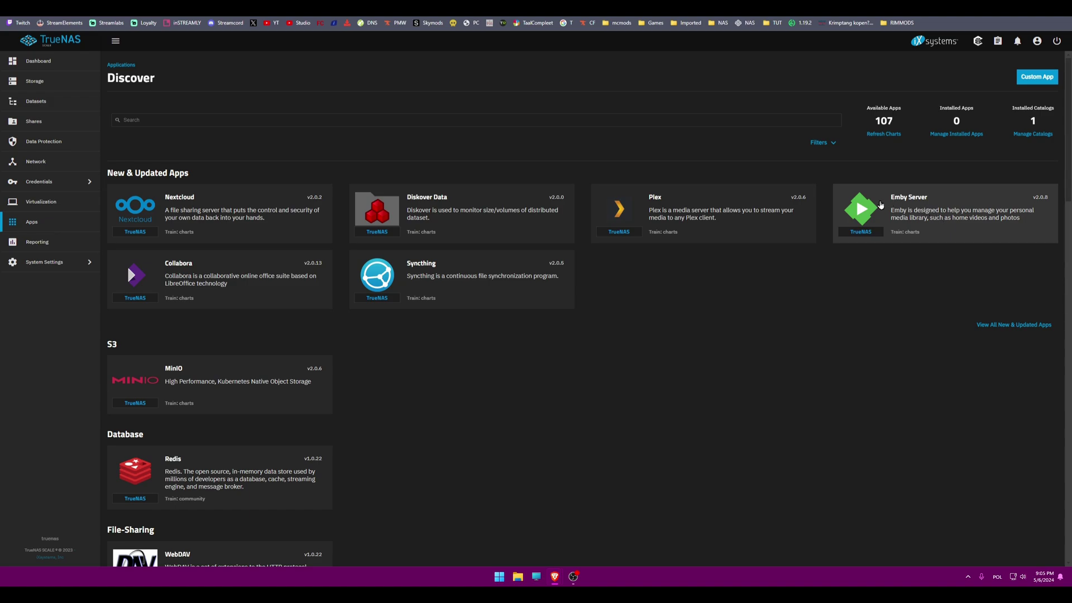
click(1007, 332)
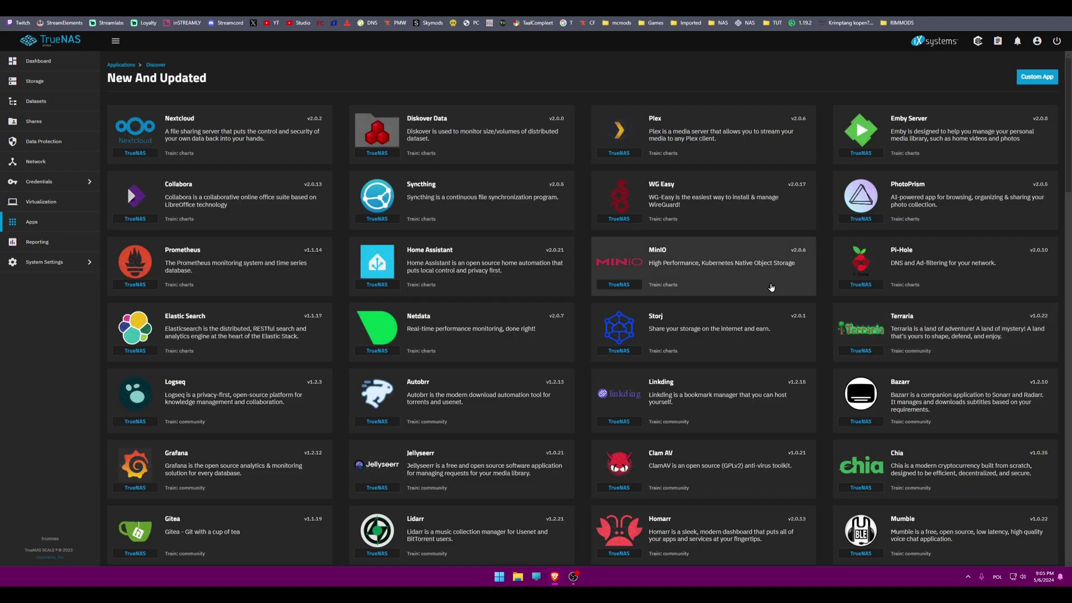
scroll(480, 322, down, 2)
scroll(480, 322, down, 3)
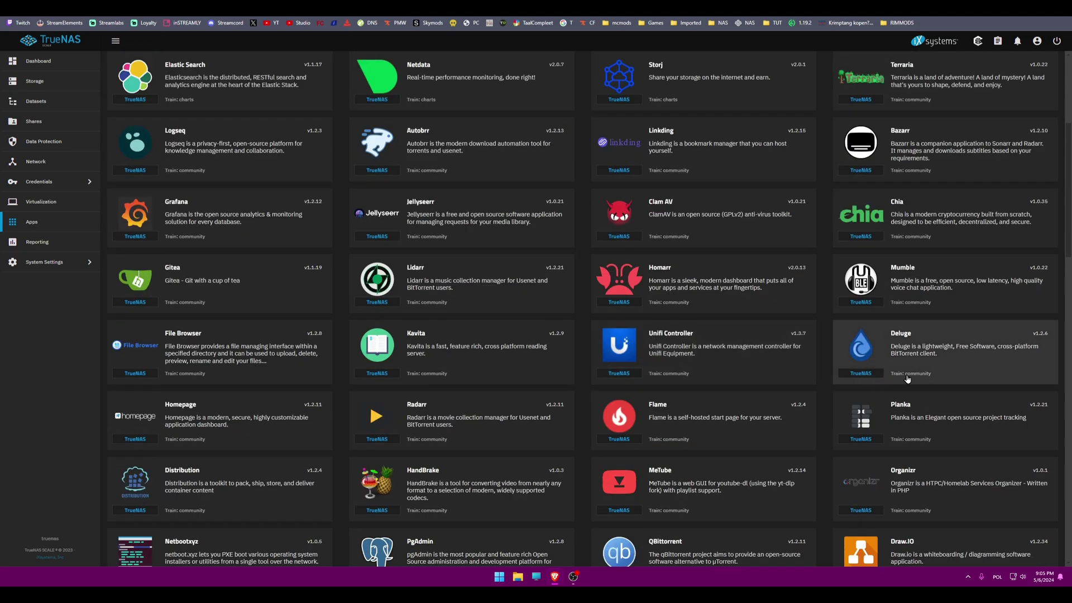
scroll(930, 383, down, 5)
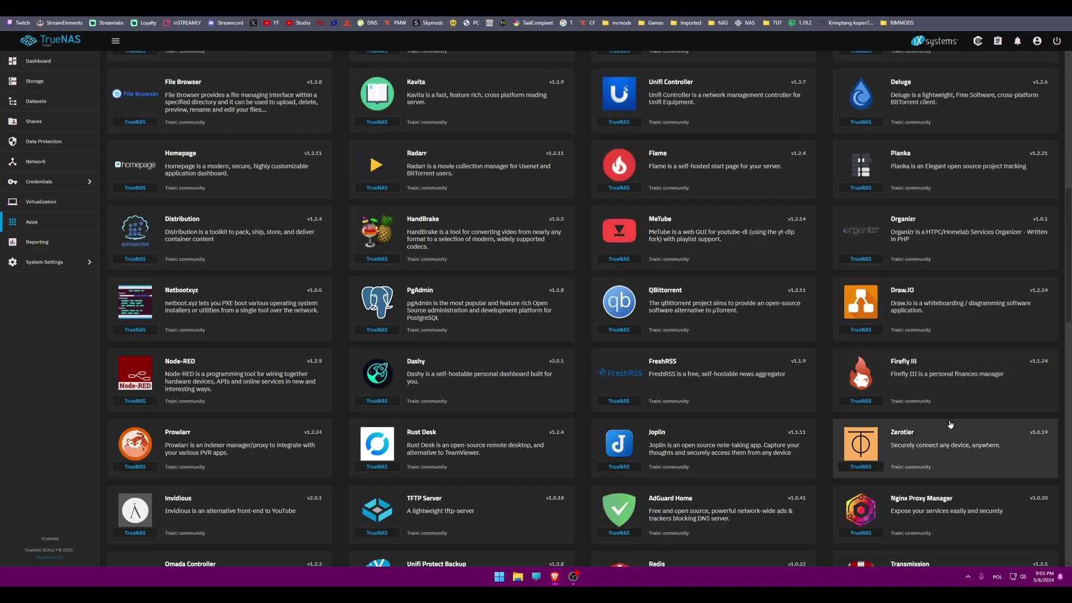
scroll(951, 424, down, 5)
scroll(950, 423, up, 8)
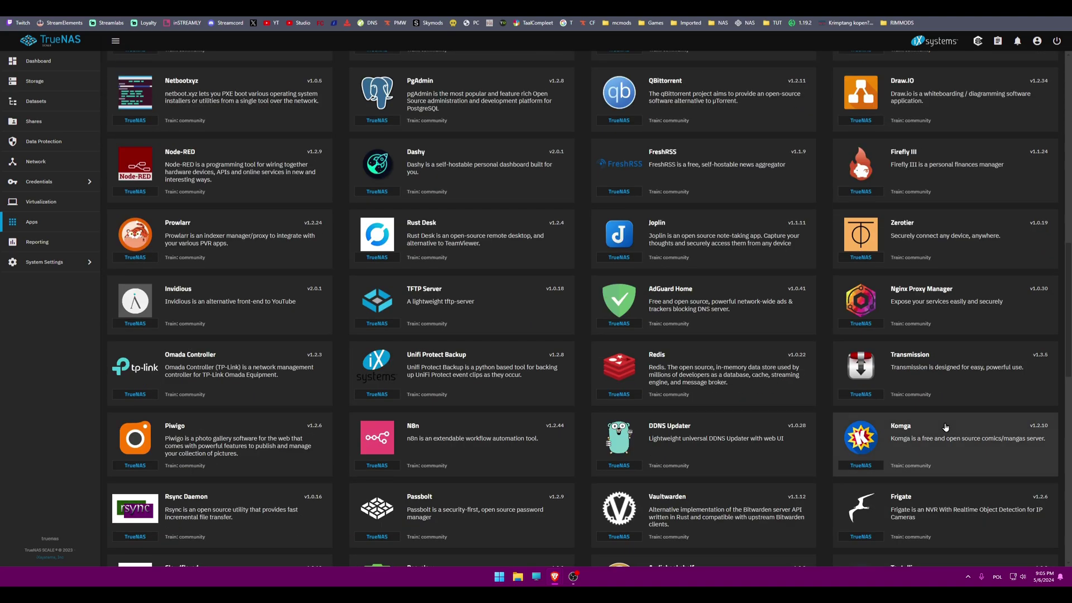
scroll(938, 358, up, 7)
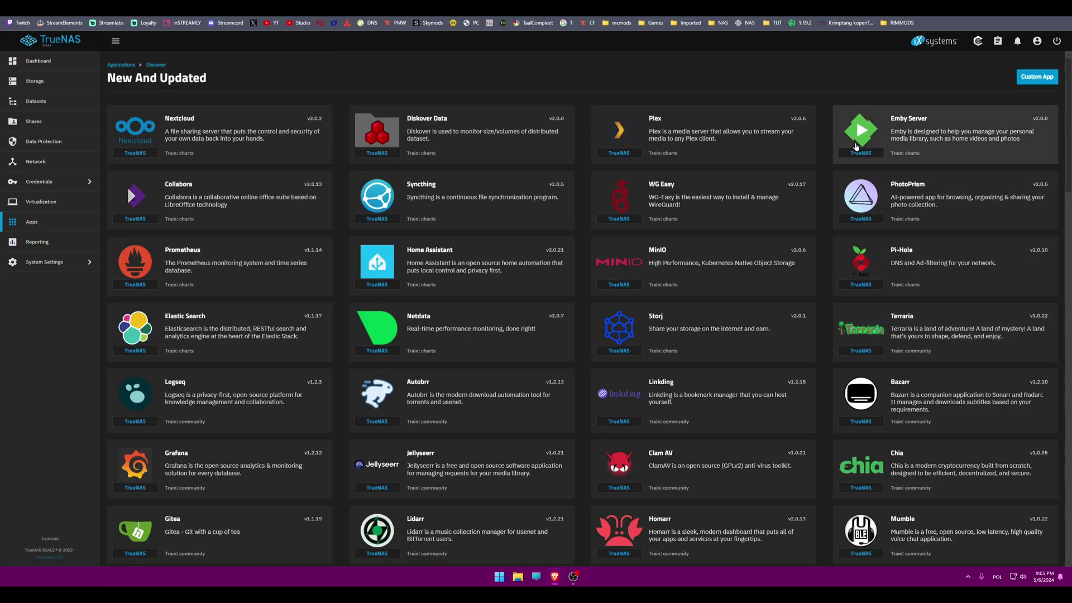
click(863, 143)
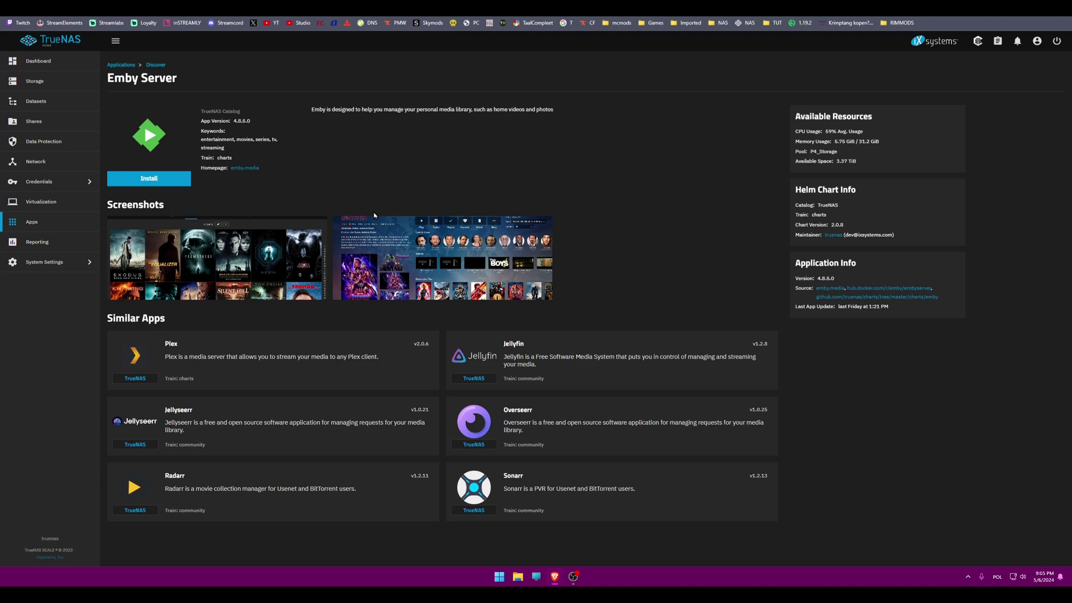
Start the Emby Server install with no extra environment variables and enable Host Network
click(165, 181)
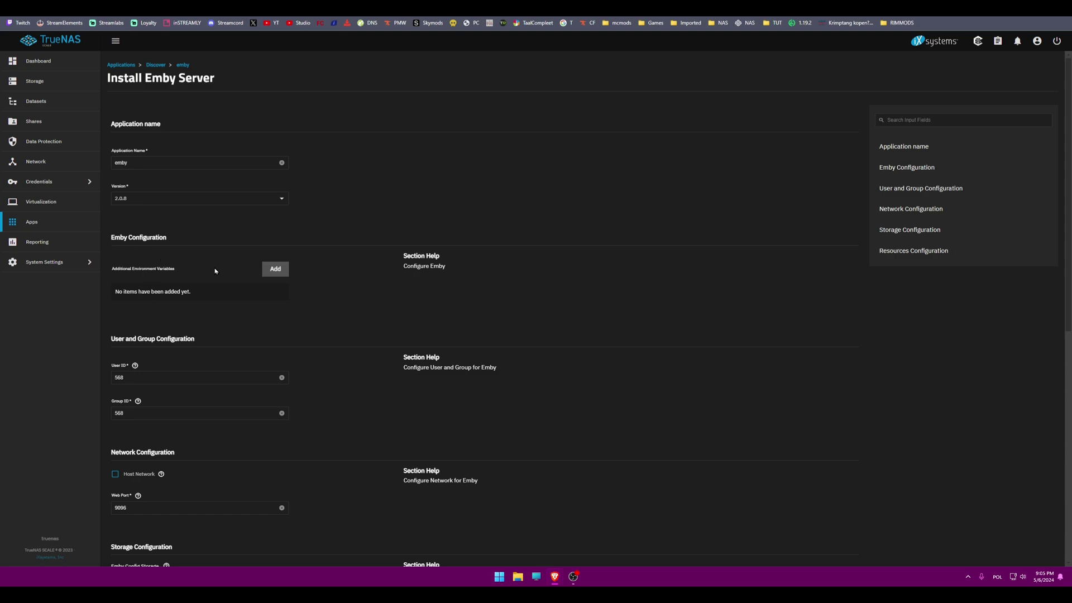
click(271, 270)
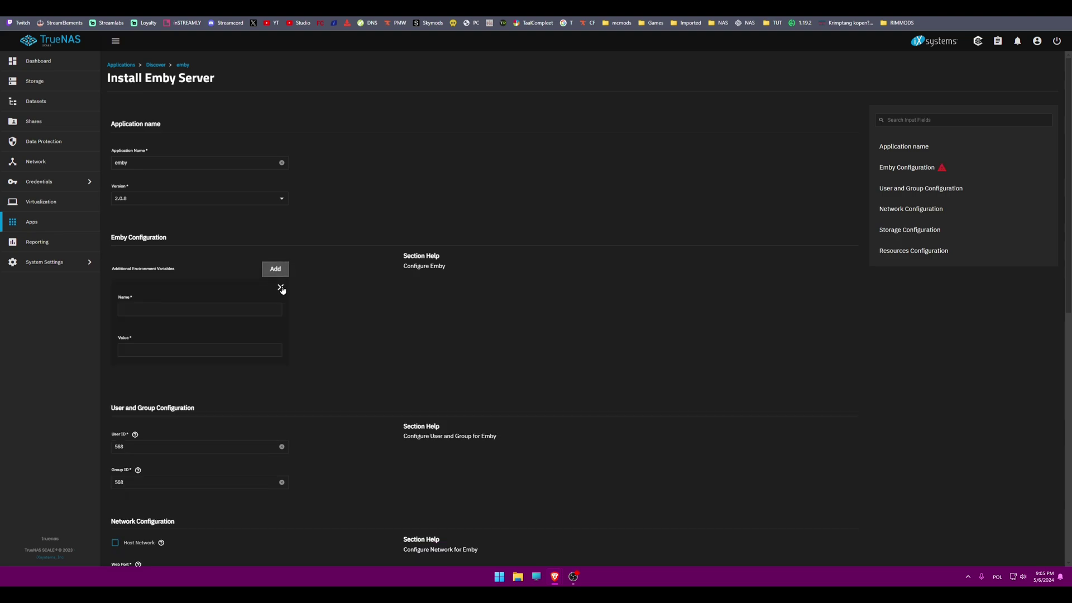
click(281, 287)
scroll(282, 295, down, 1)
scroll(216, 323, down, 2)
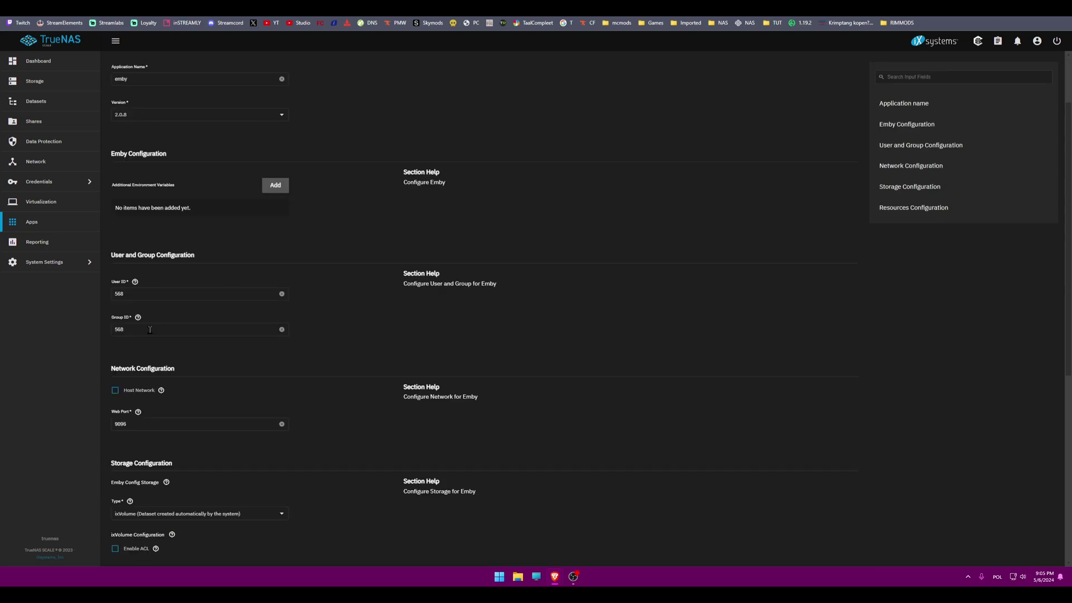
click(115, 350)
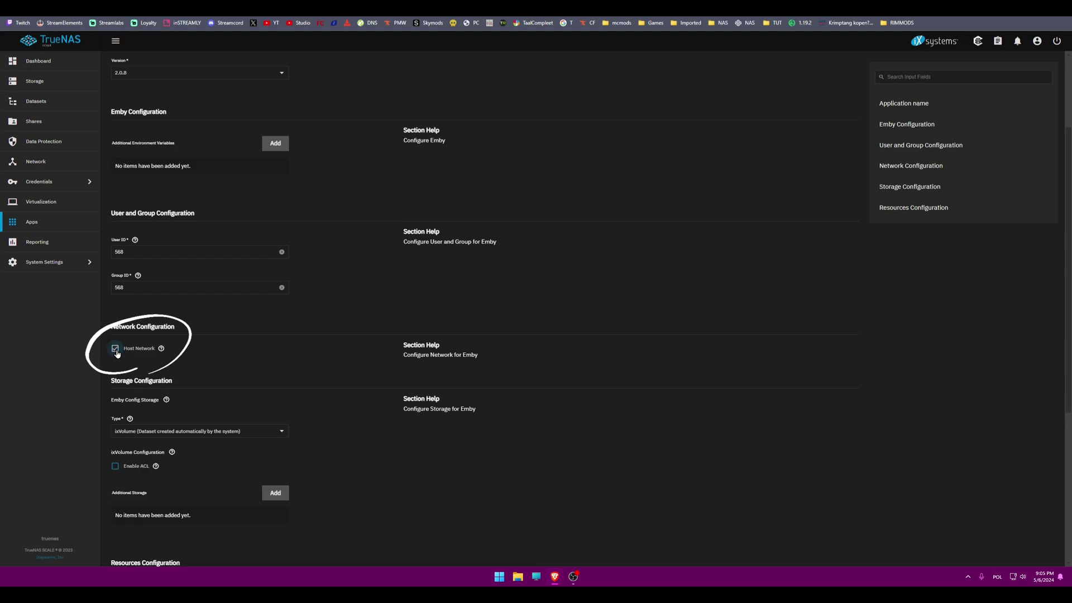
Set Emby's config storage to Host Path /mnt/P4_Storage/Media/0_Emby
scroll(184, 358, down, 4)
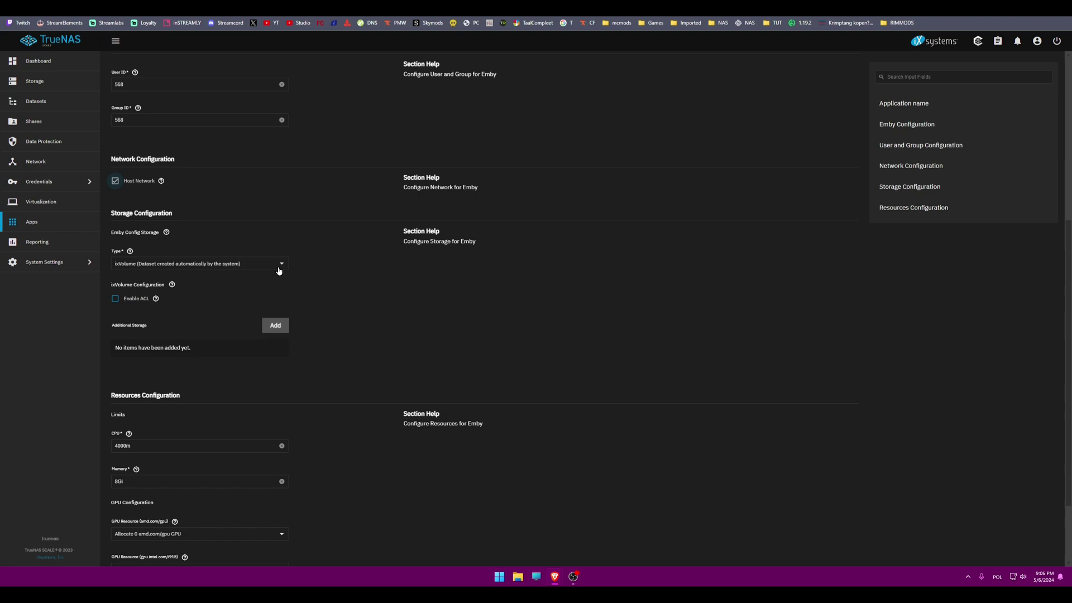
click(282, 264)
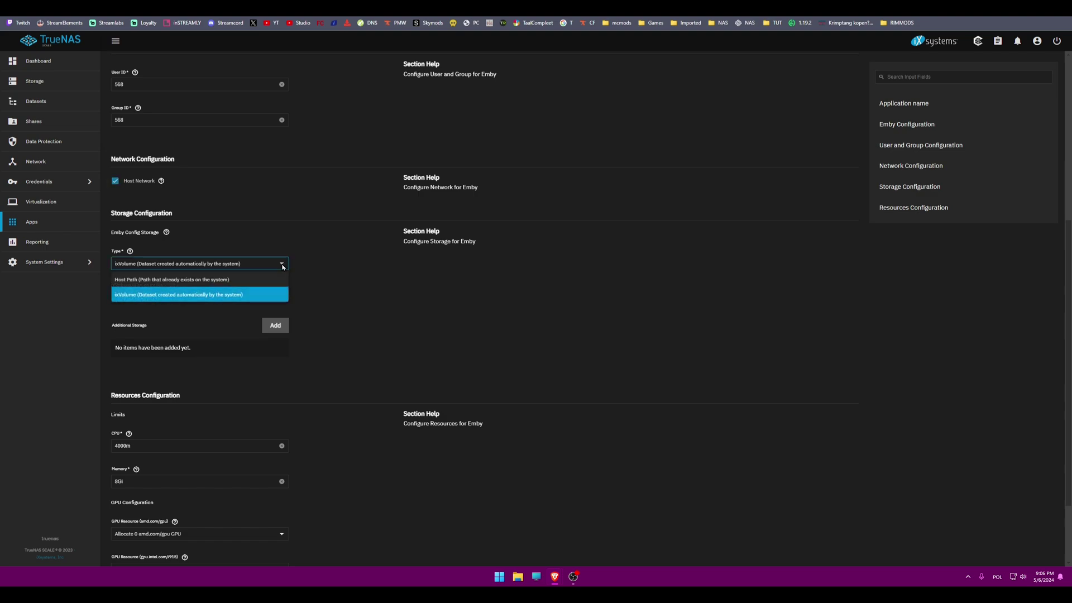
click(251, 280)
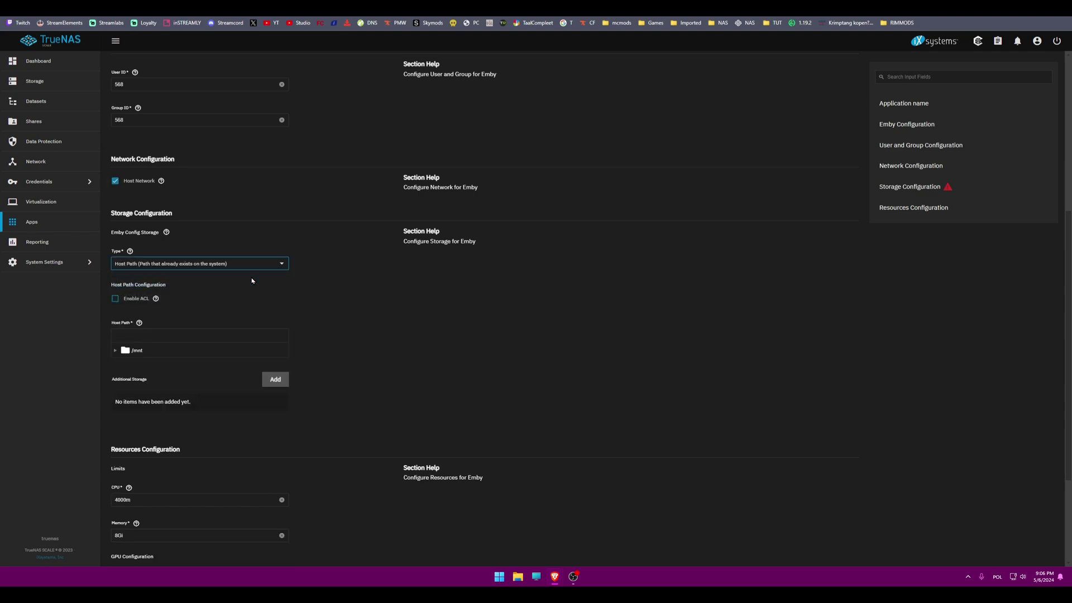
click(122, 352)
click(117, 351)
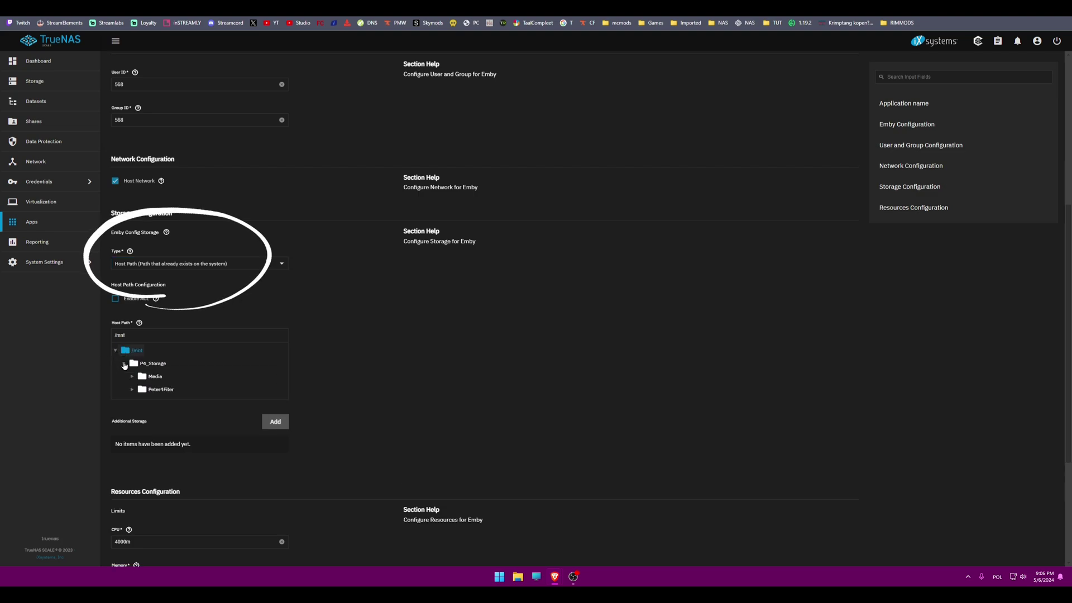
click(132, 377)
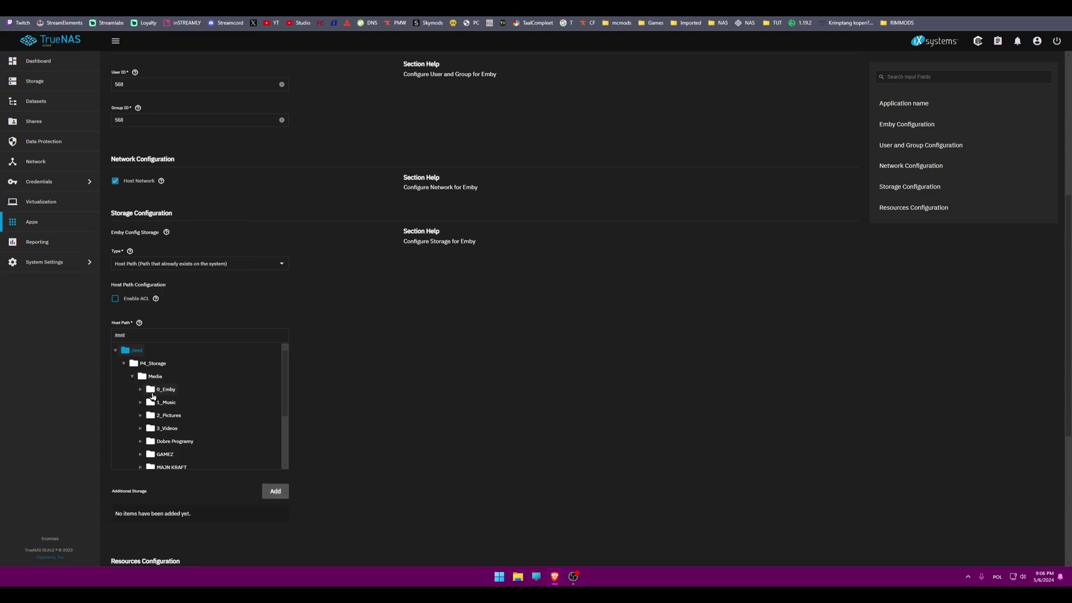
click(154, 391)
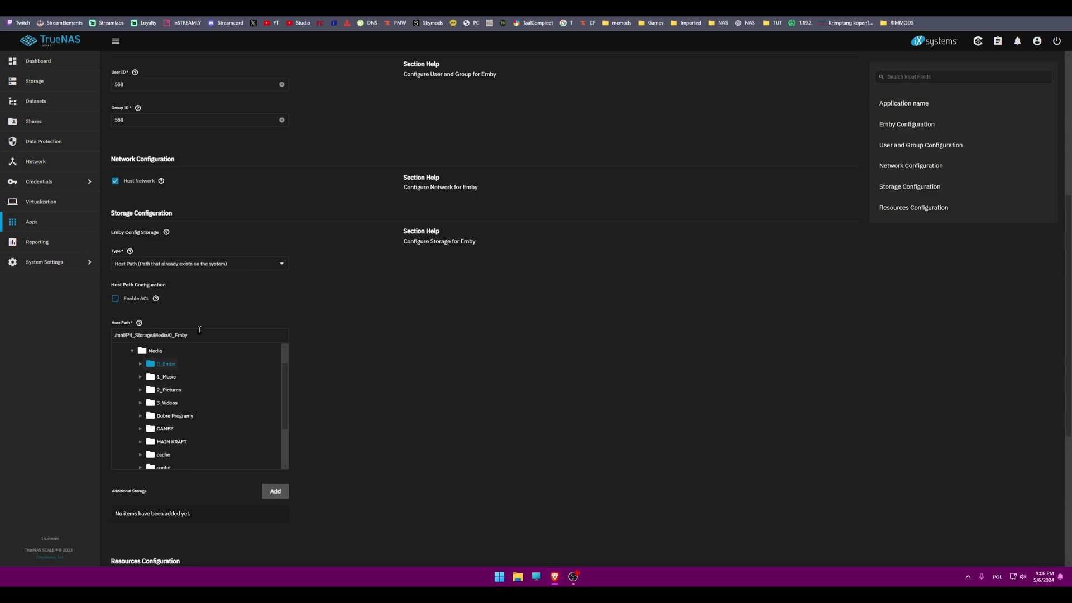
Add an extra Emby storage entry of type SMB Share, marked Read Only
click(273, 491)
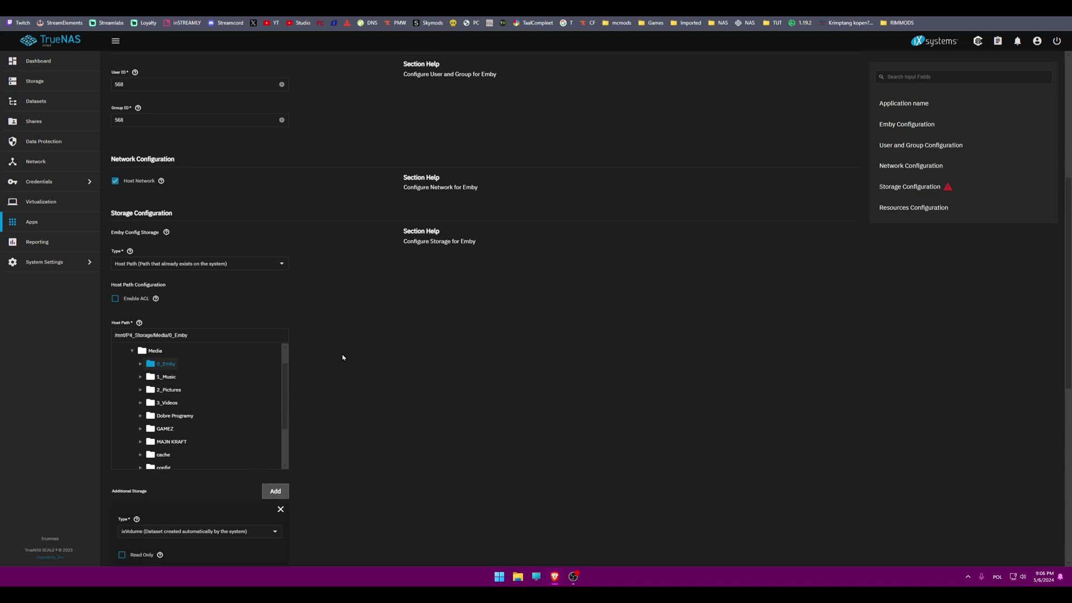
scroll(343, 357, down, 3)
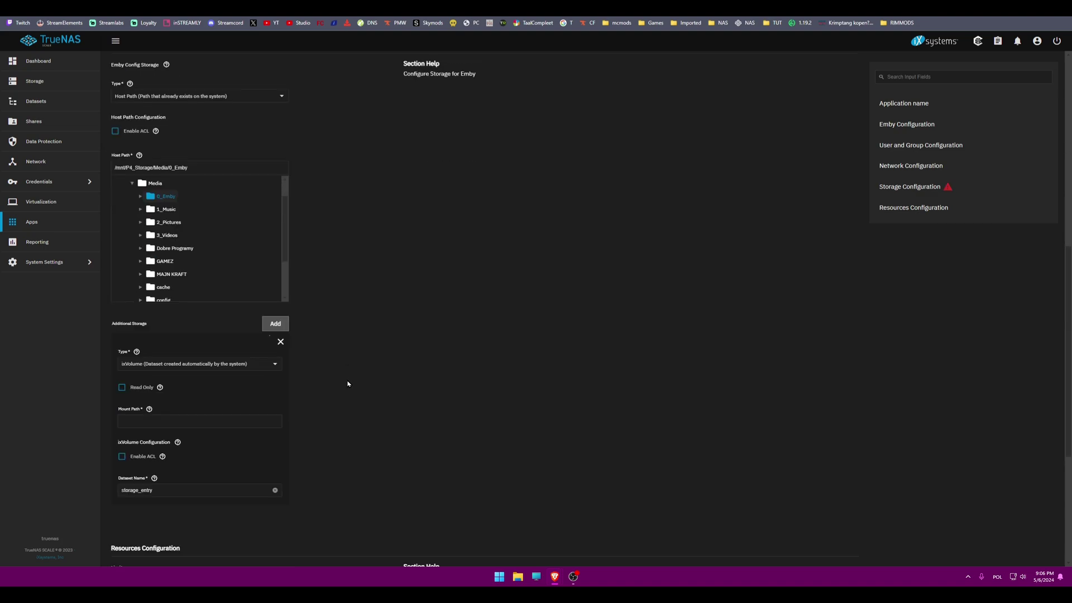
click(277, 364)
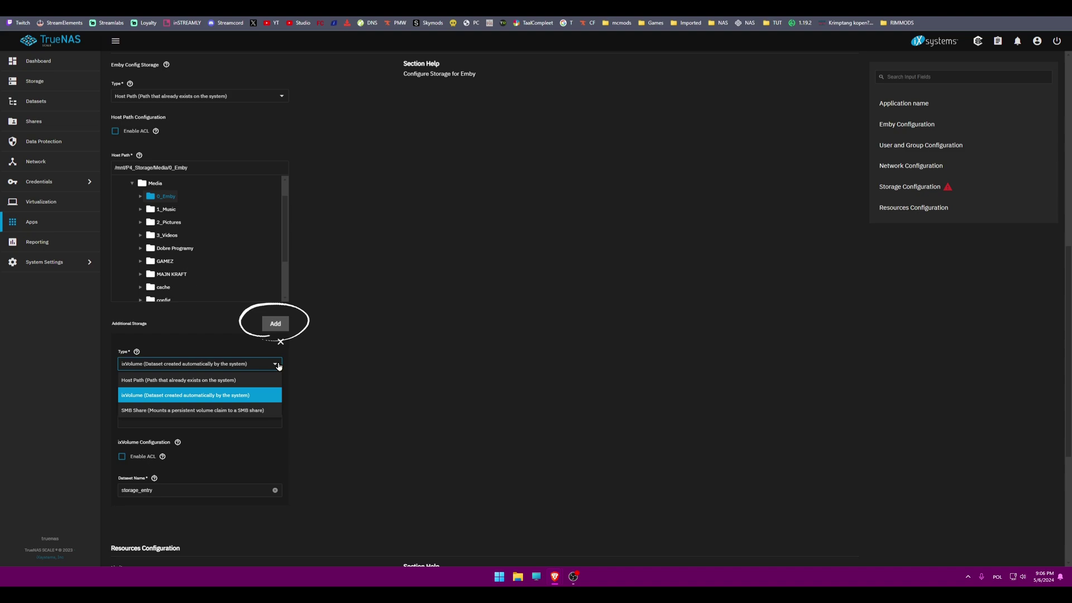
click(271, 413)
scroll(271, 413, down, 1)
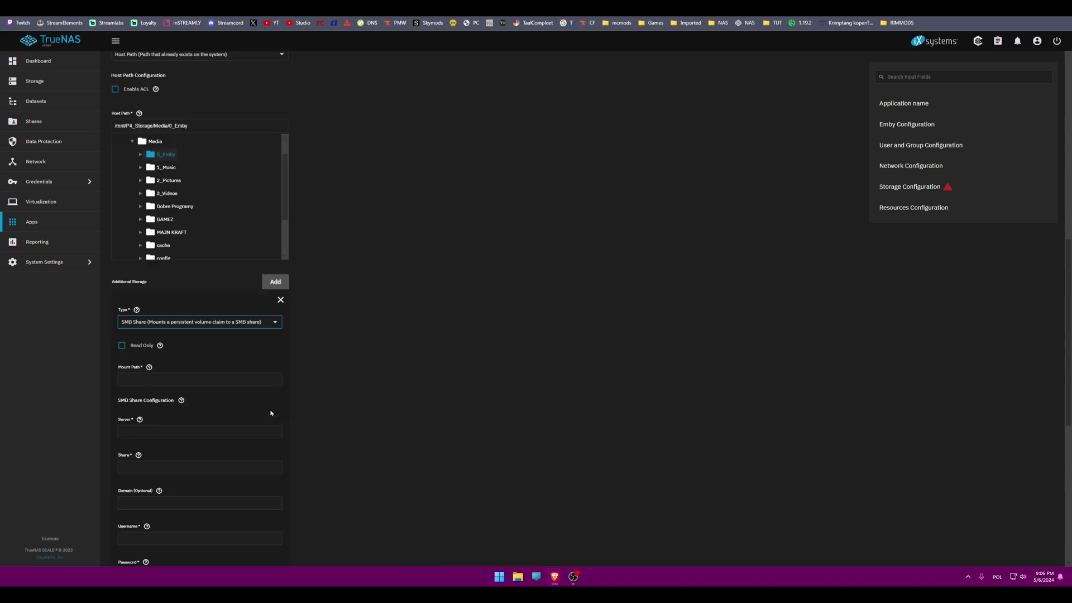
click(122, 345)
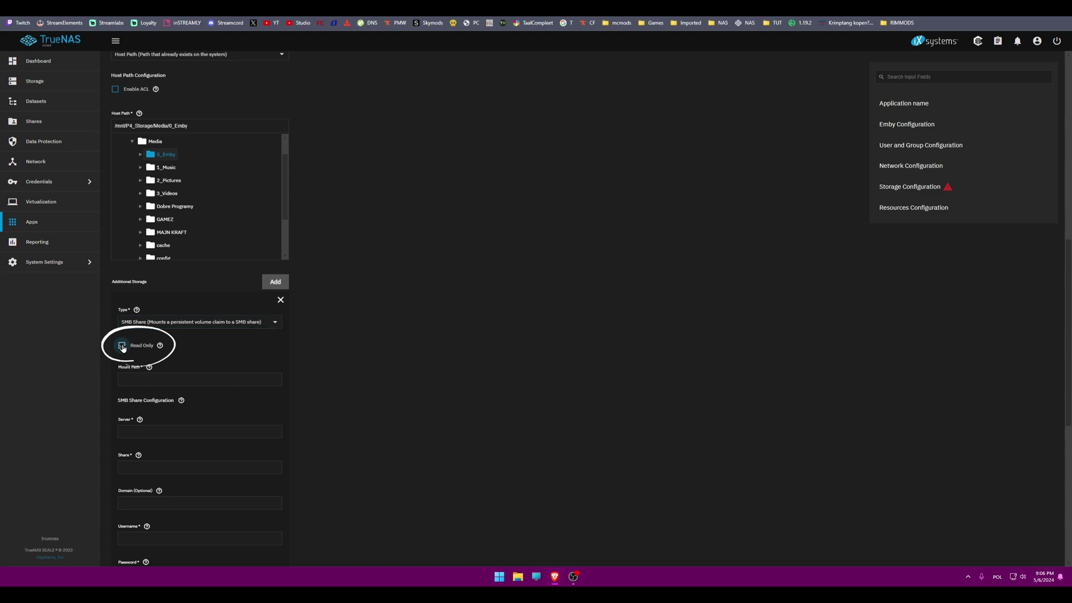
Look through the SMB Share fields, from Mount Path down to the size setting help
click(159, 380)
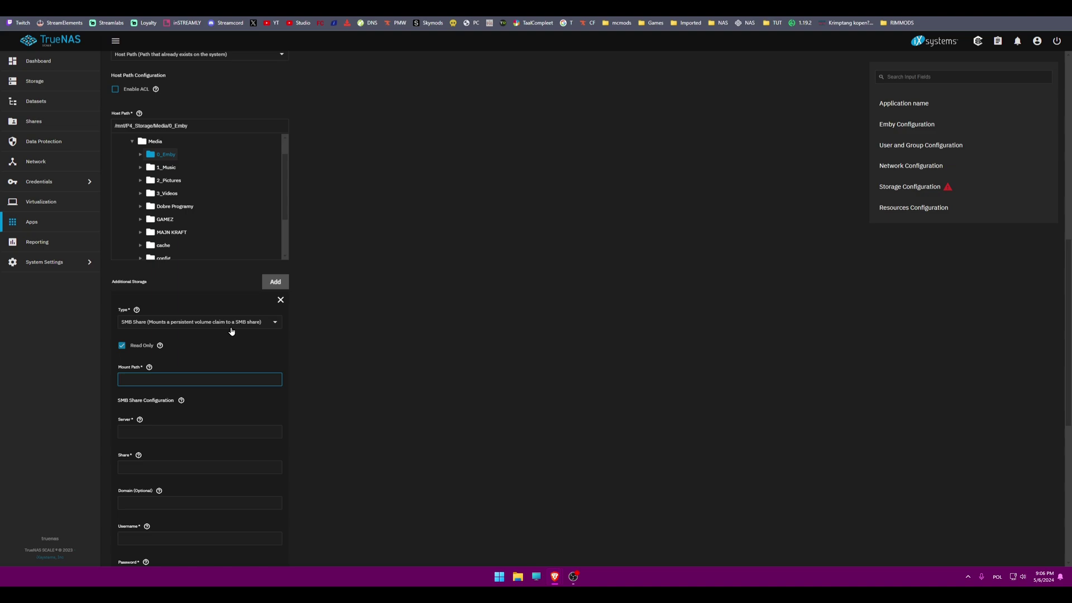
scroll(231, 331, down, 2)
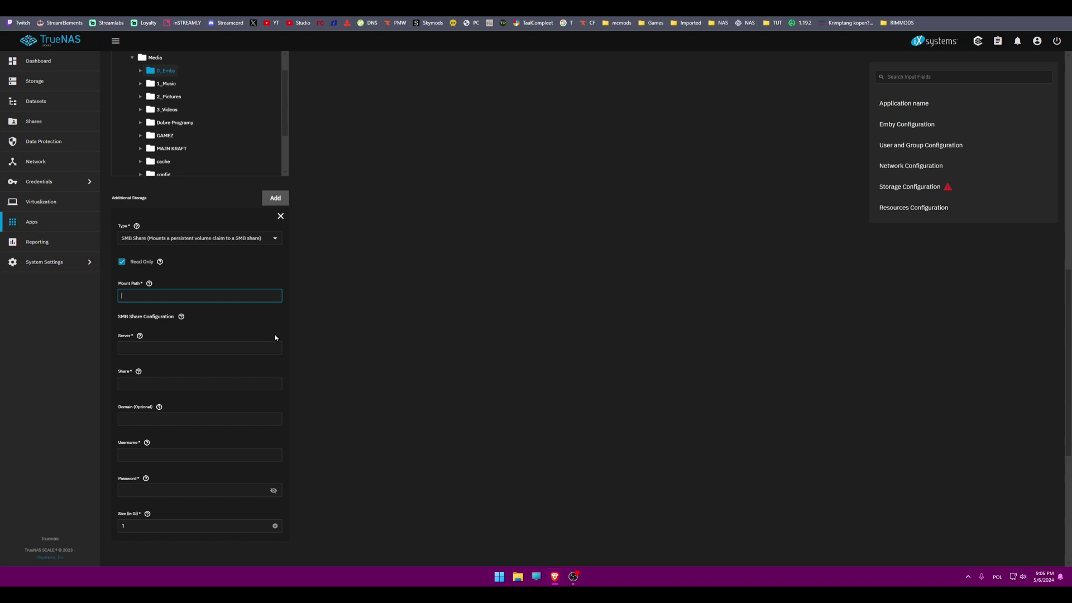
scroll(275, 338, down, 3)
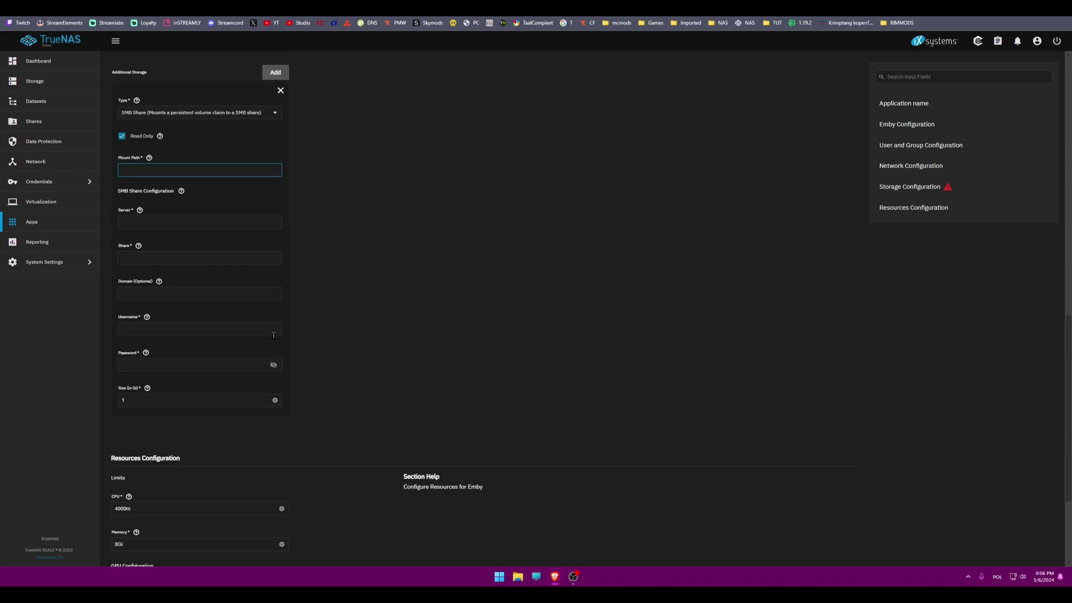
click(148, 390)
Switch the extra storage to Host Path /mnt/P4_Storage/Media
click(148, 403)
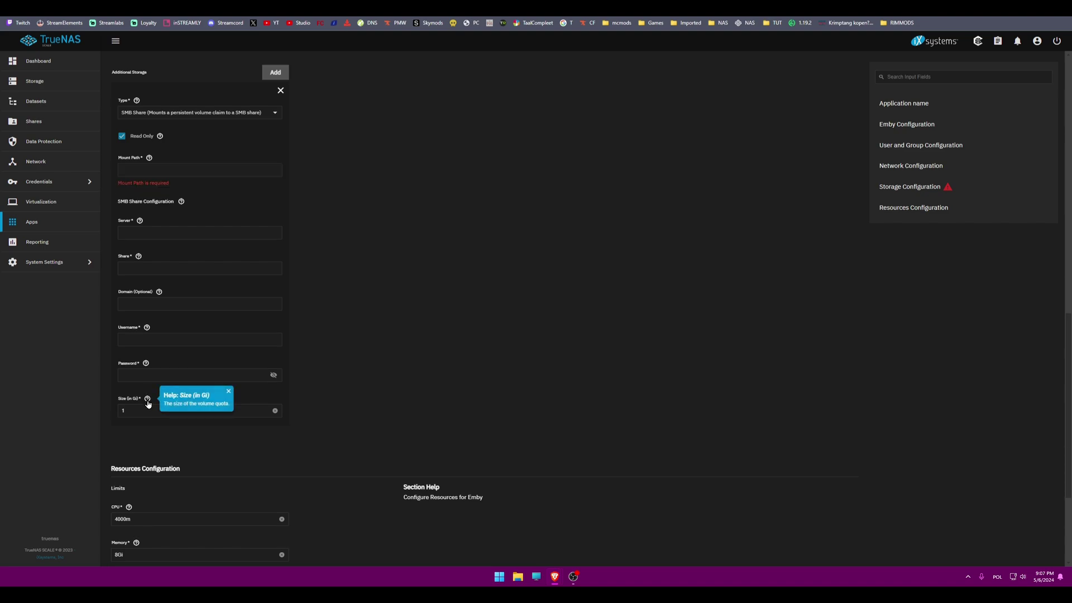
click(139, 379)
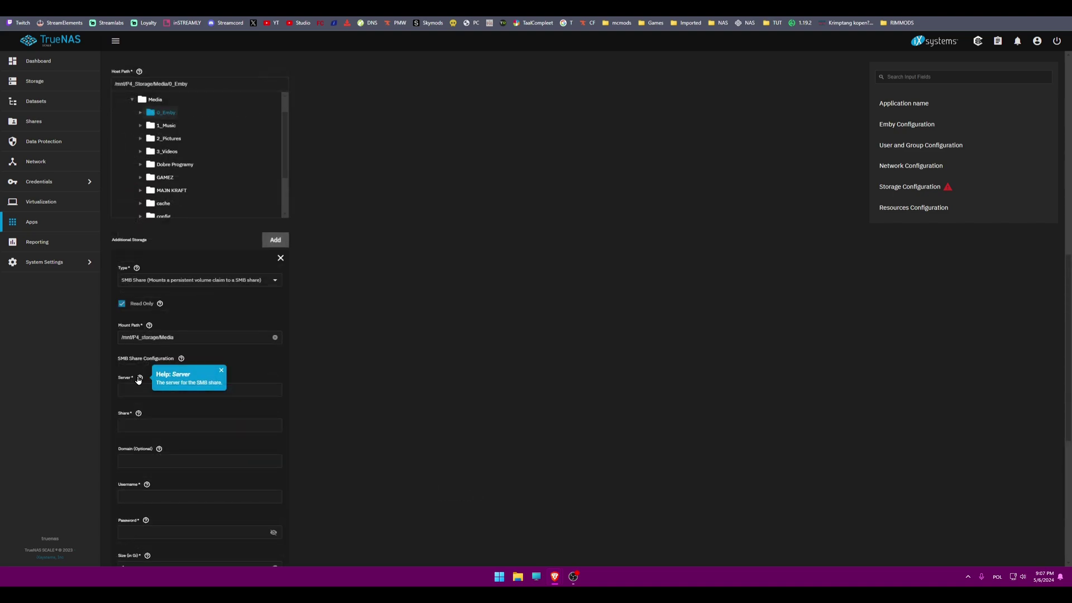
click(274, 281)
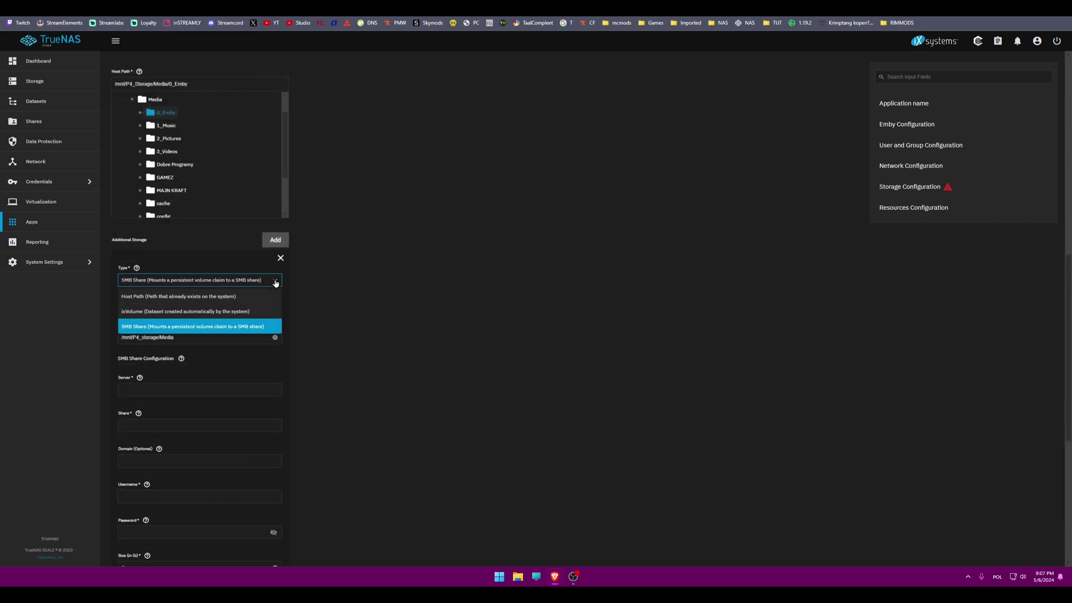
click(267, 295)
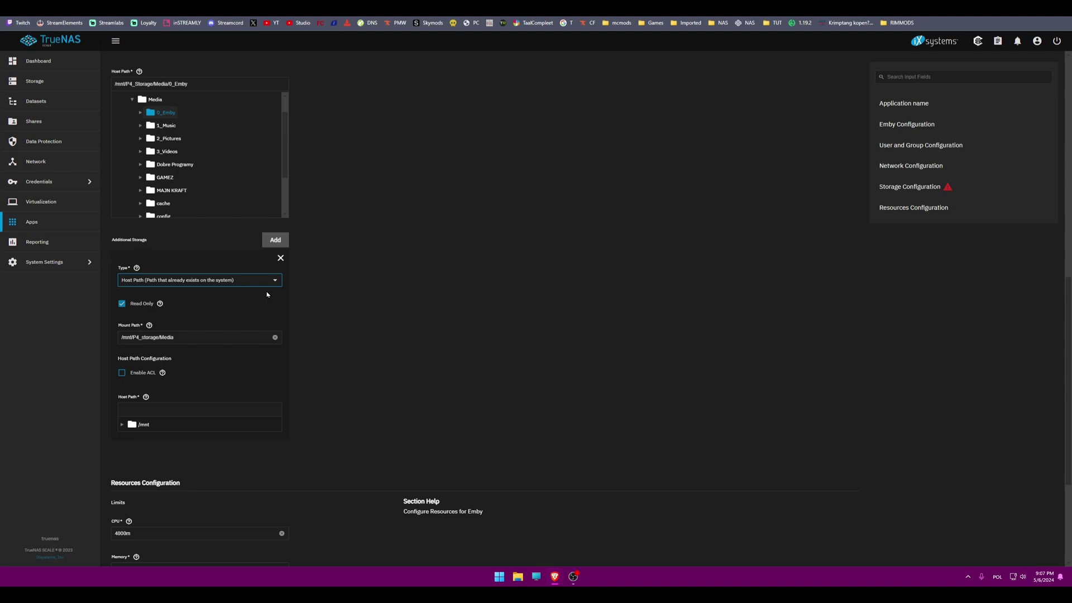
click(122, 425)
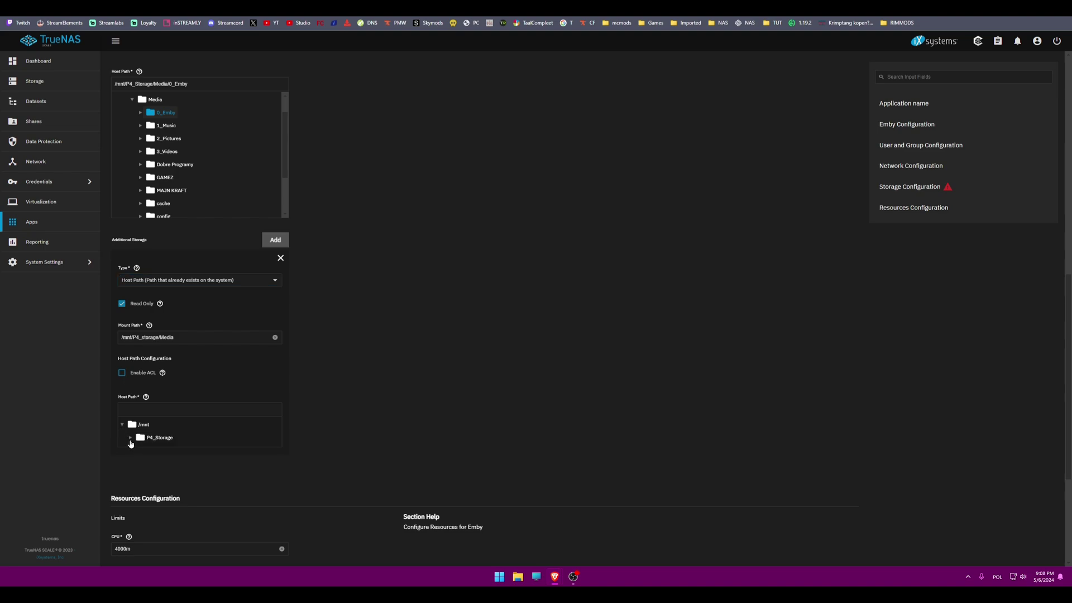
click(130, 441)
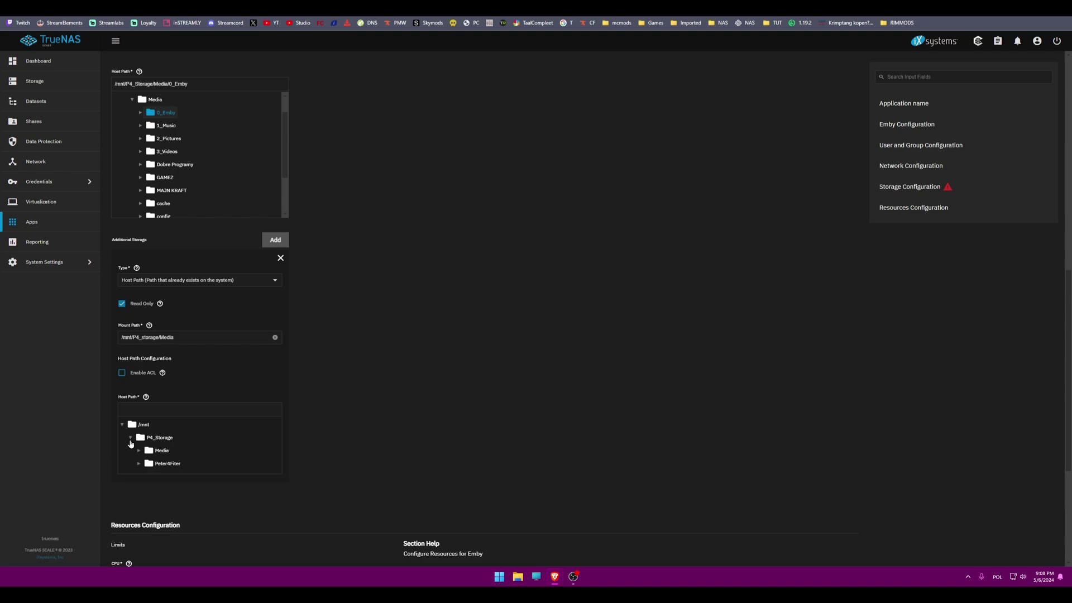
click(159, 451)
Set the extra storage's Mount Path to /Media
key(ctrl+a)
text(/Media)
scroll(311, 363, down, 1)
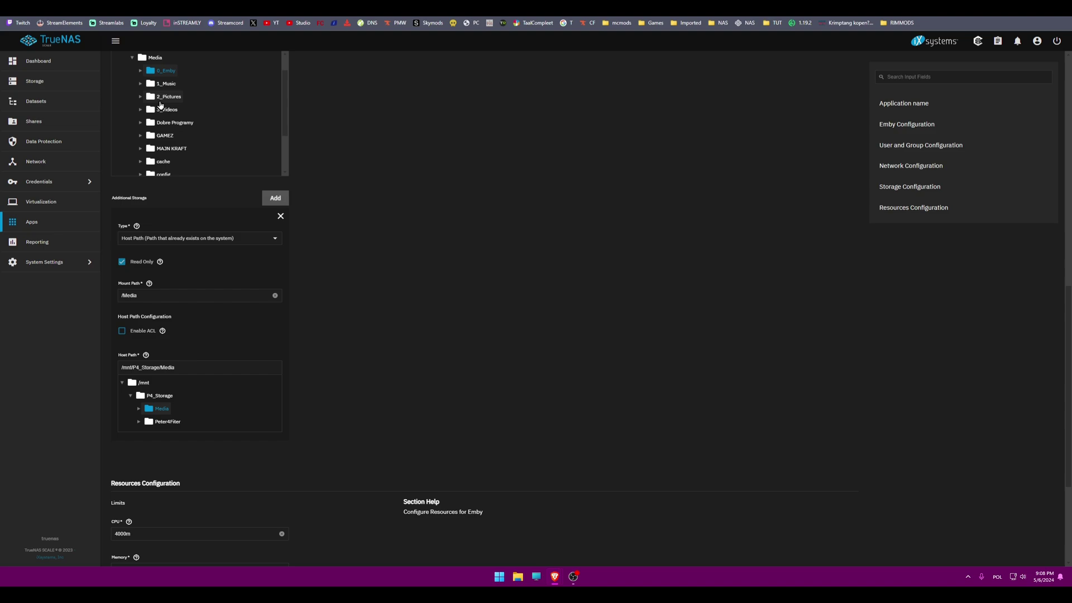
scroll(329, 350, down, 2)
scroll(323, 337, down, 2)
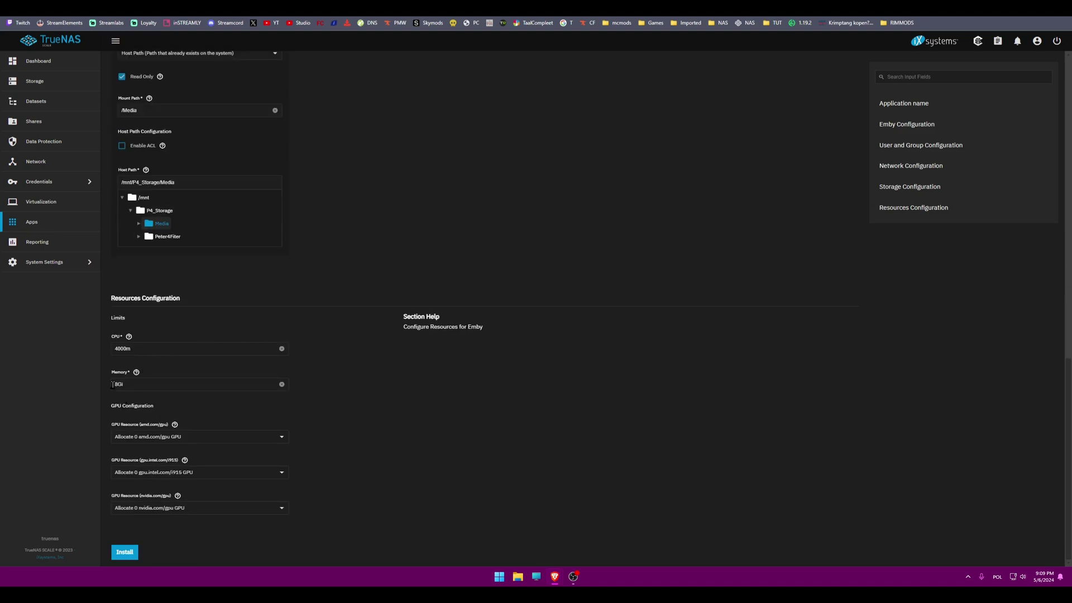
Change Emby's memory limit from 8Gi to 16Gi and install the app until it runs
drag(119, 384, 96, 378)
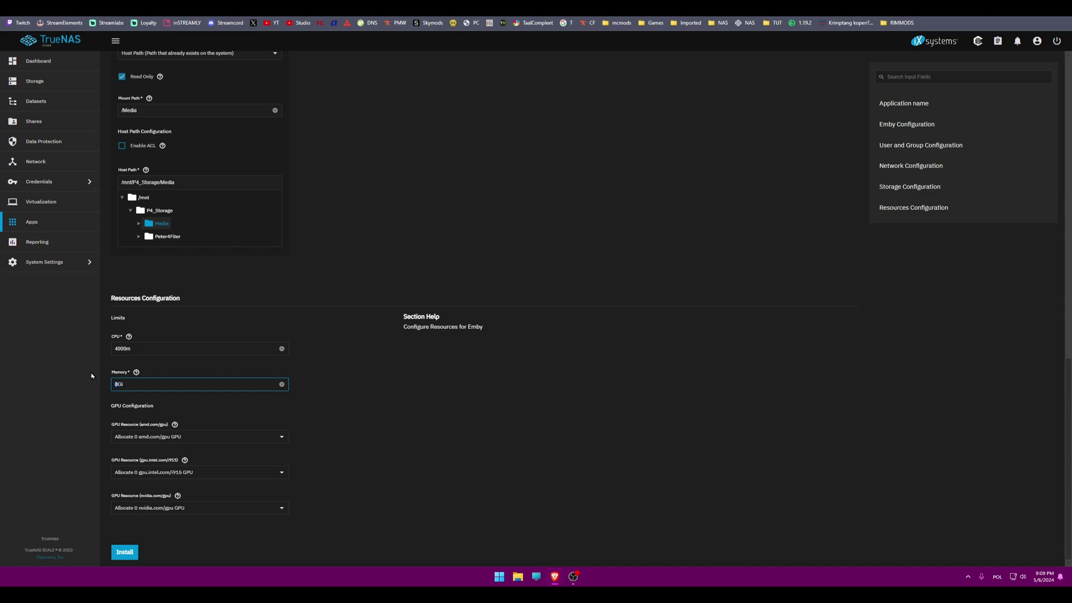
text(16)
click(127, 557)
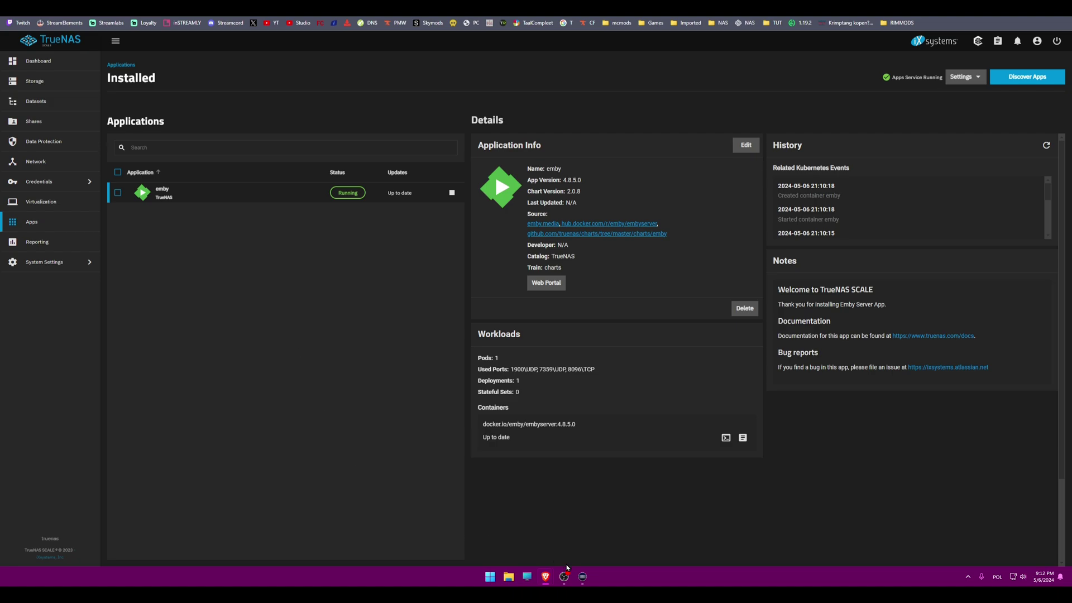
click(584, 577)
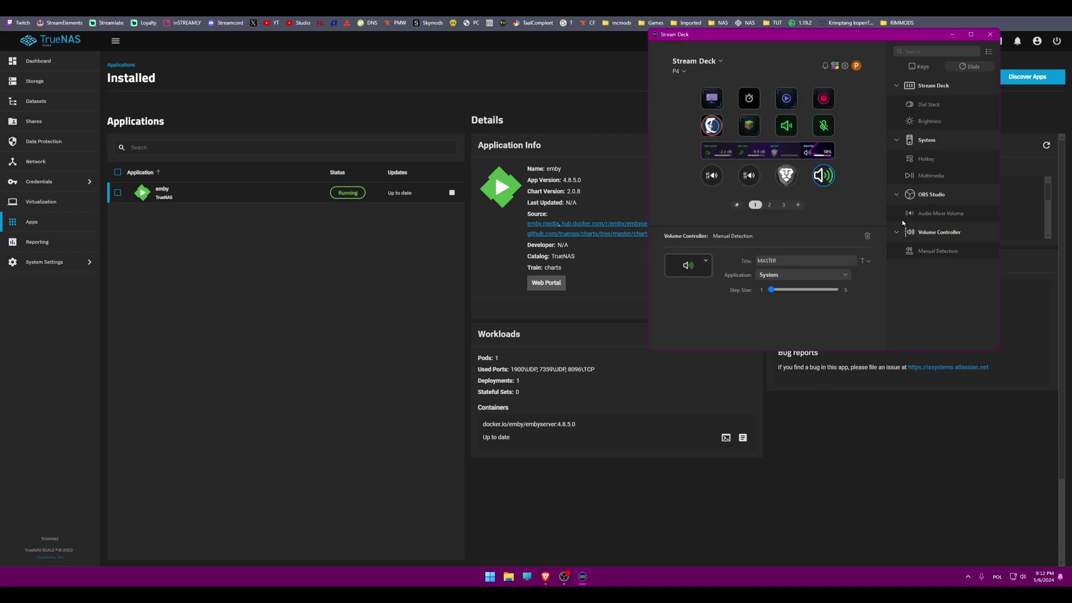
click(990, 34)
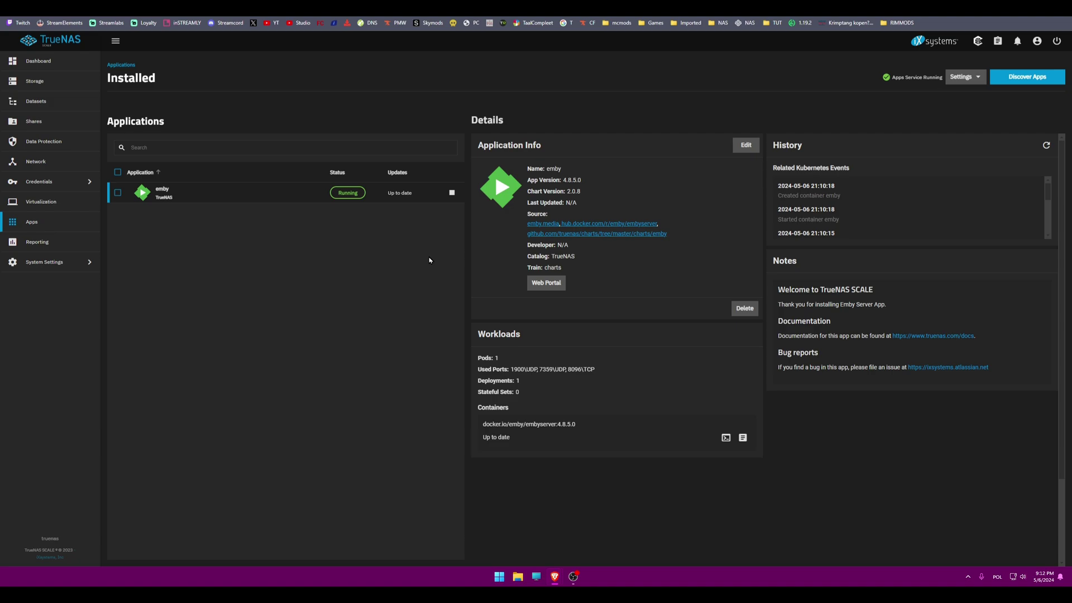
Open the Emby web portal and set the wizard language to English (United States)
click(543, 283)
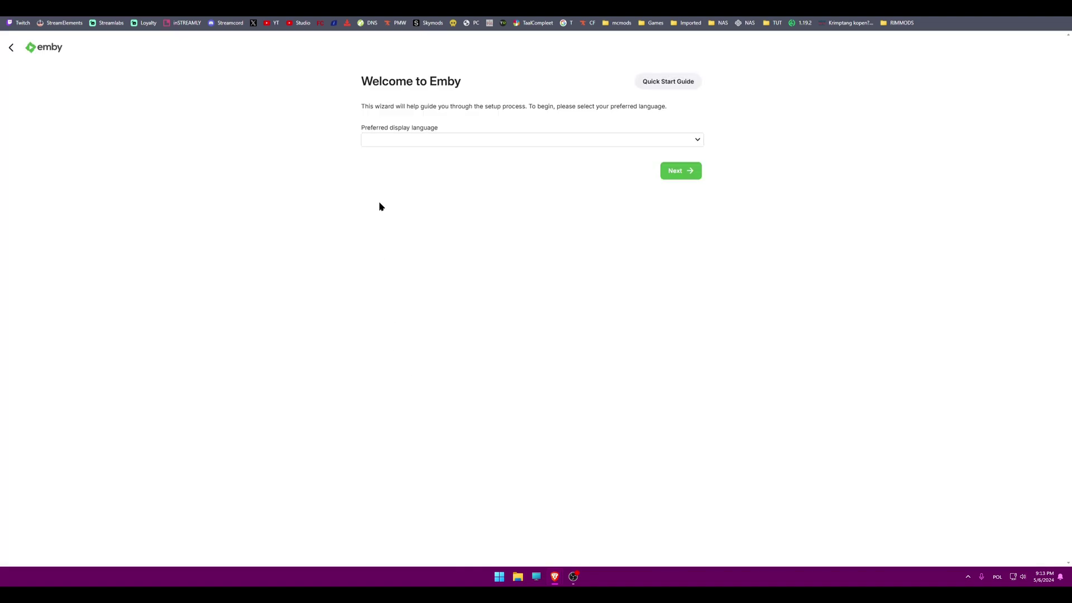
click(406, 139)
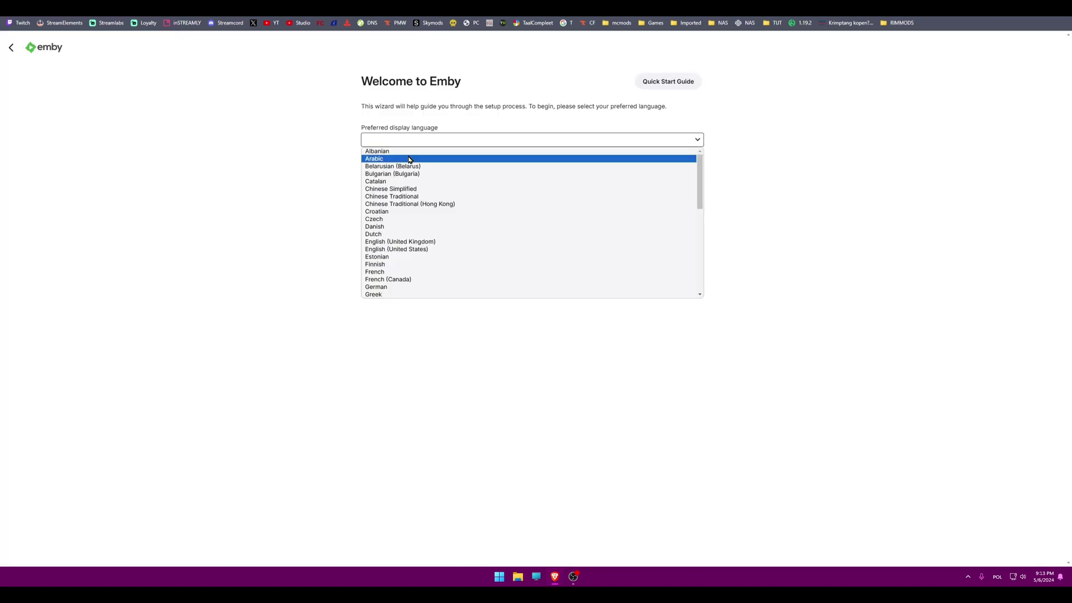
click(388, 249)
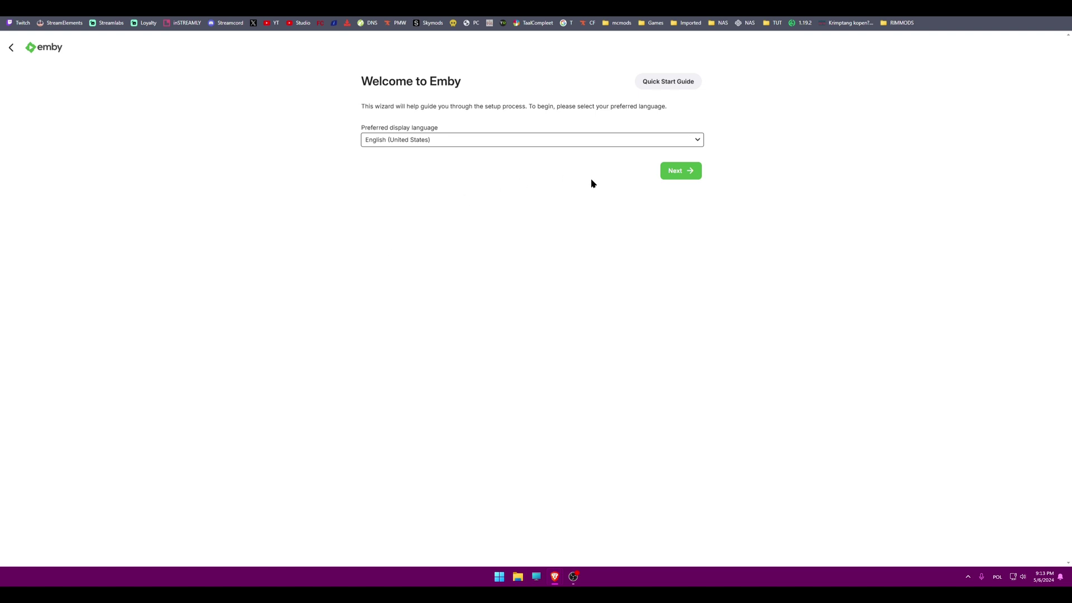
click(676, 176)
Enter the first user's name and continue to media library setup
double_click(437, 140)
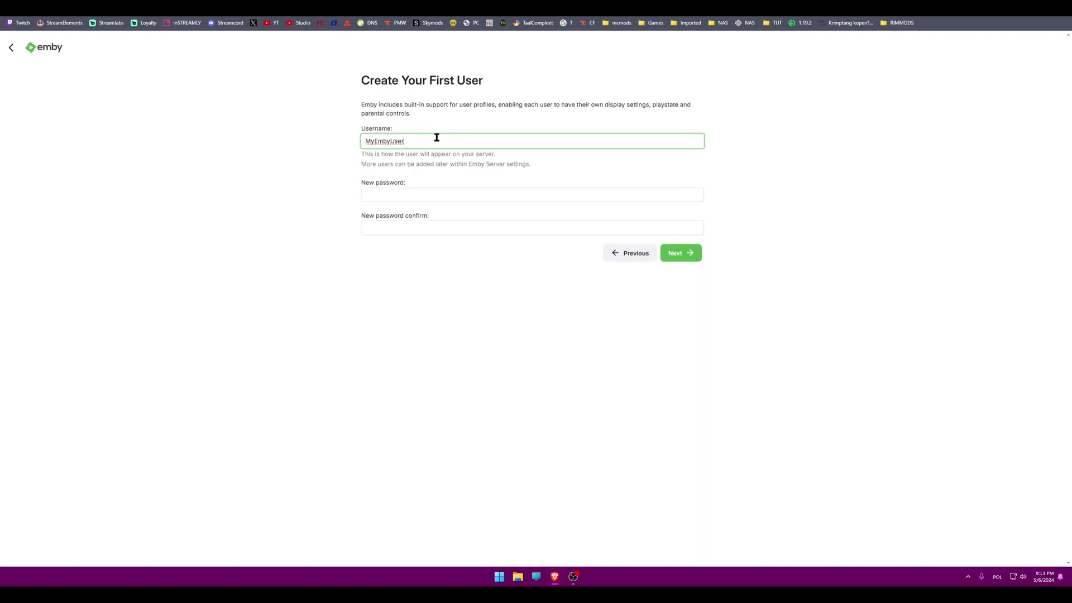
text(Peter4fiter)
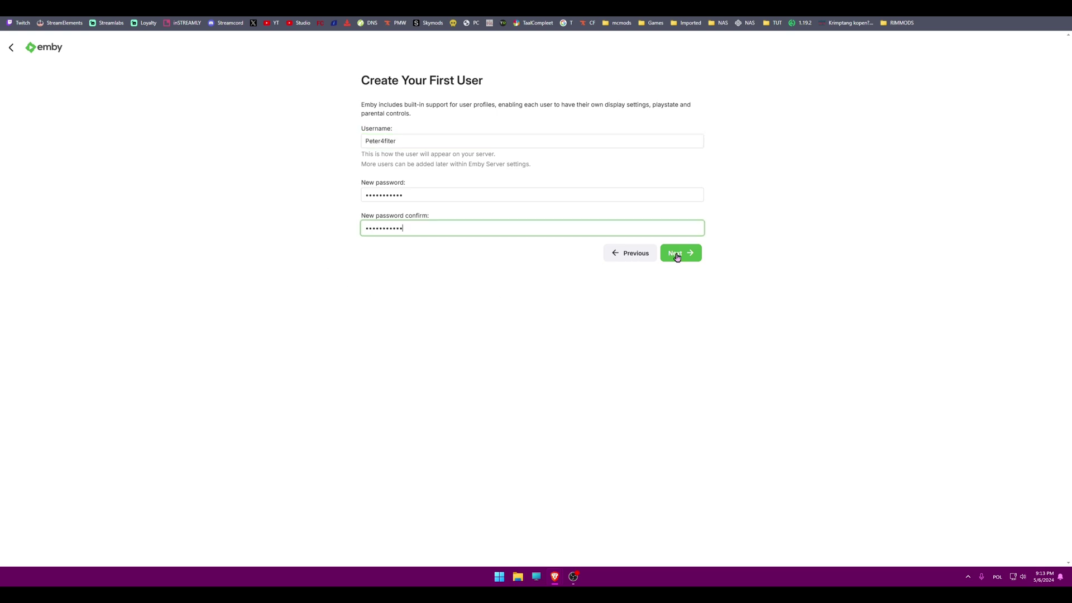
click(679, 254)
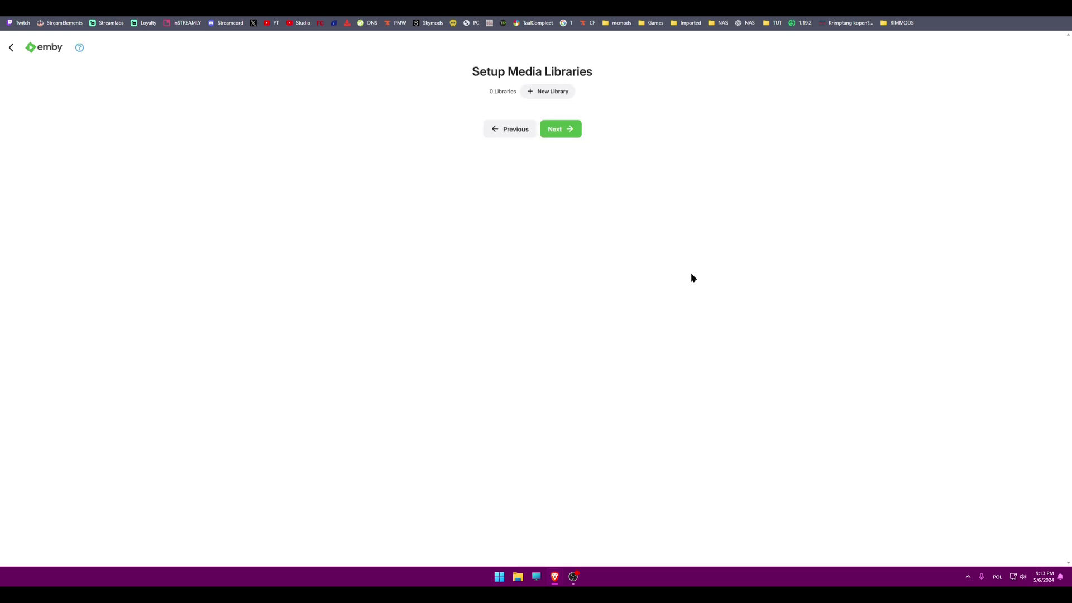
Create a new Emby library and add /Media as its folder
click(551, 92)
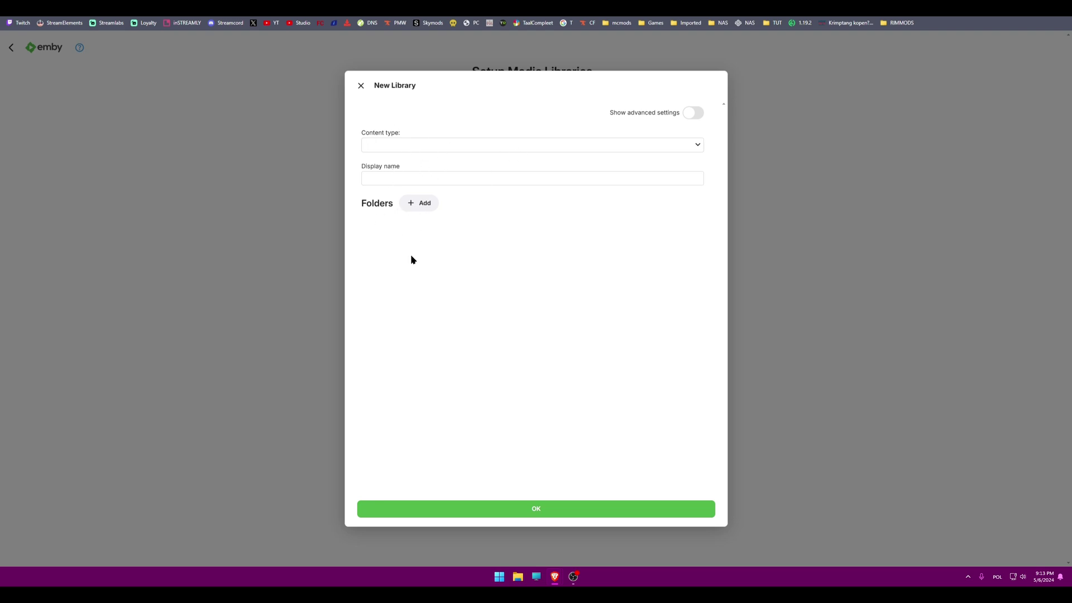
click(420, 204)
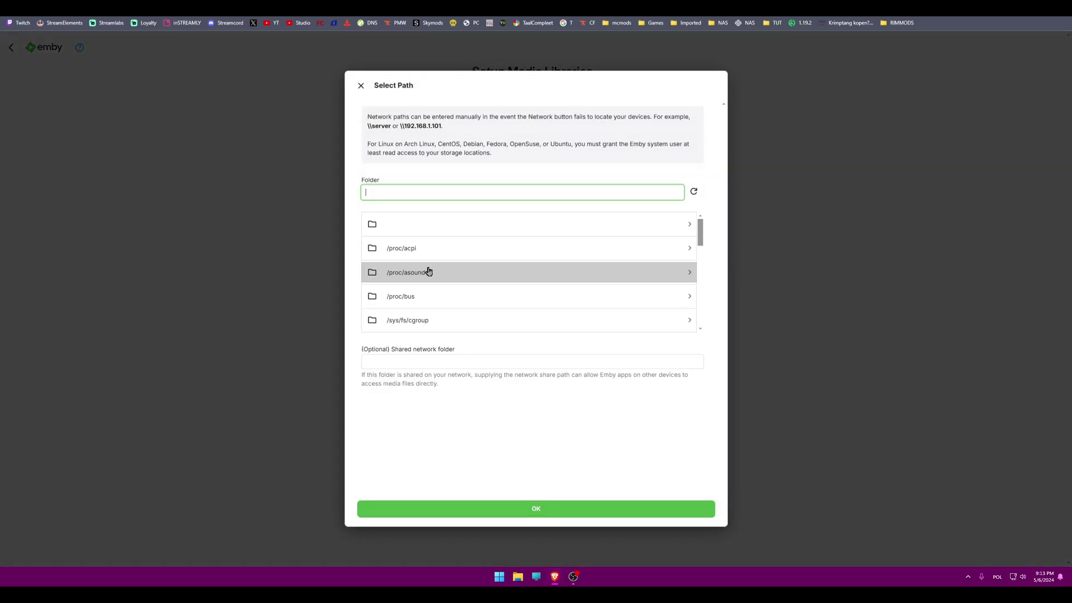
scroll(440, 270, down, 2)
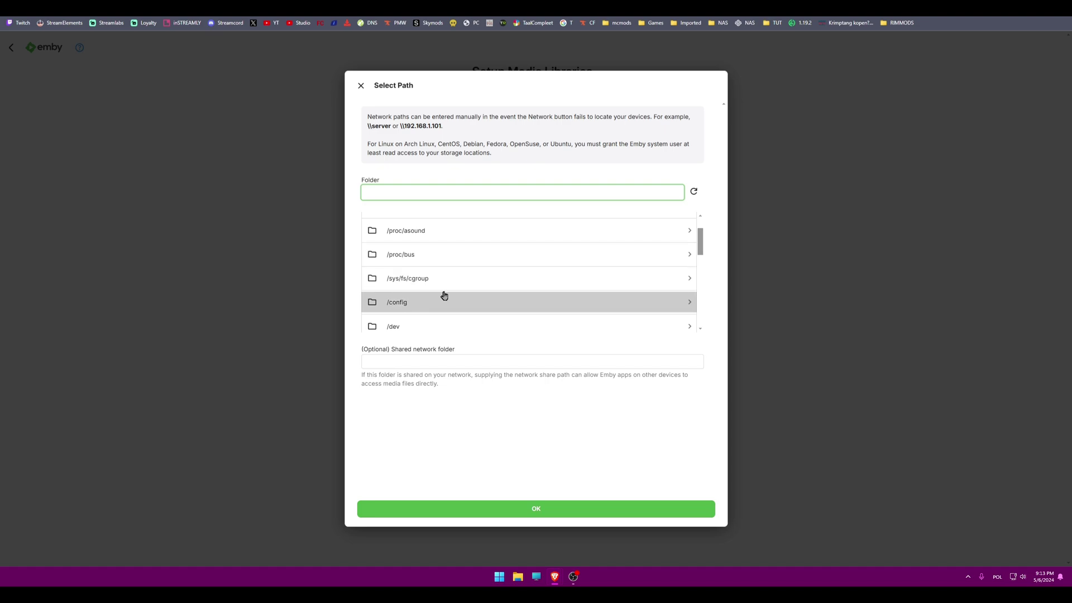
scroll(443, 295, down, 1)
scroll(446, 299, down, 3)
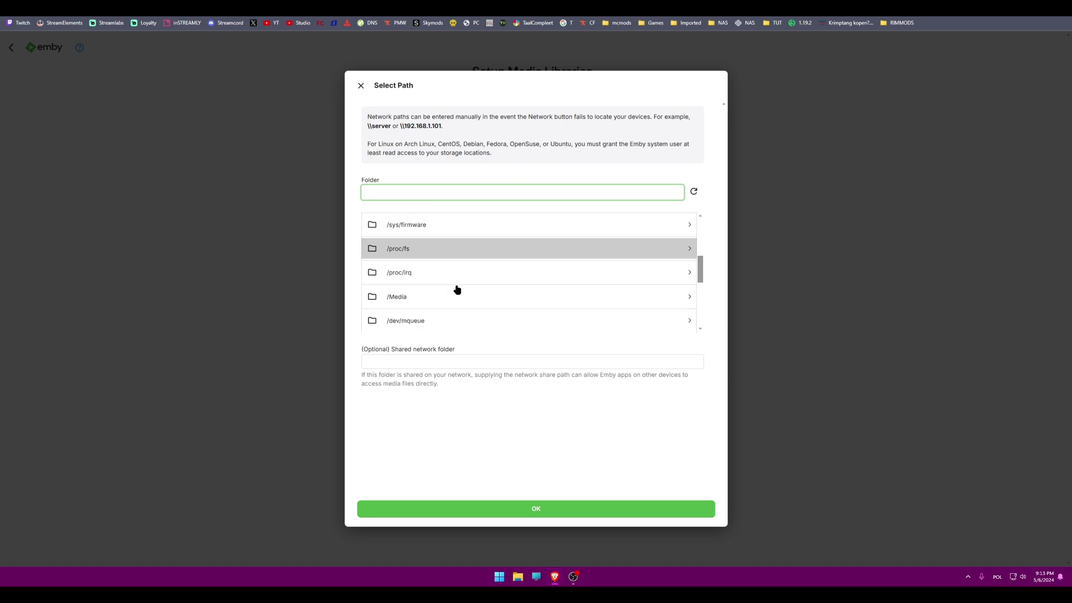
click(413, 300)
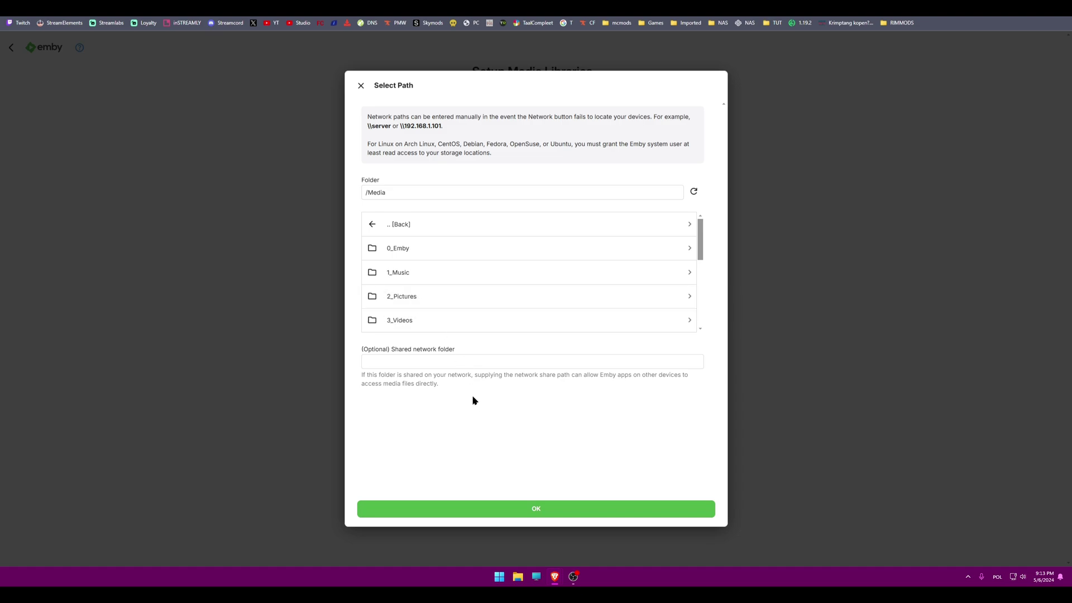
click(502, 510)
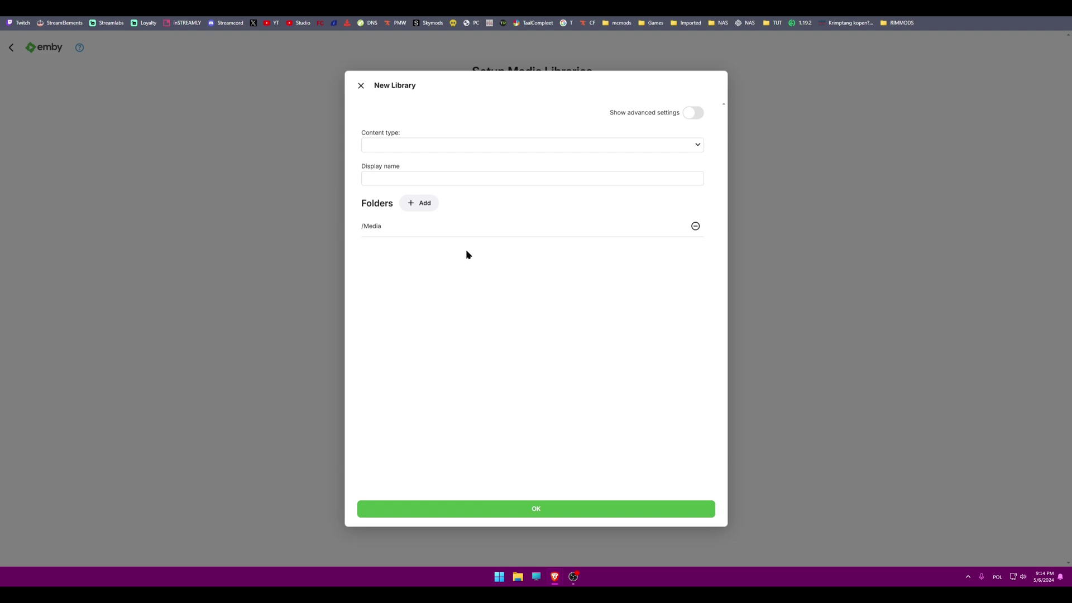
Set the library content type to Mixed content and name it Movies & Music
click(442, 145)
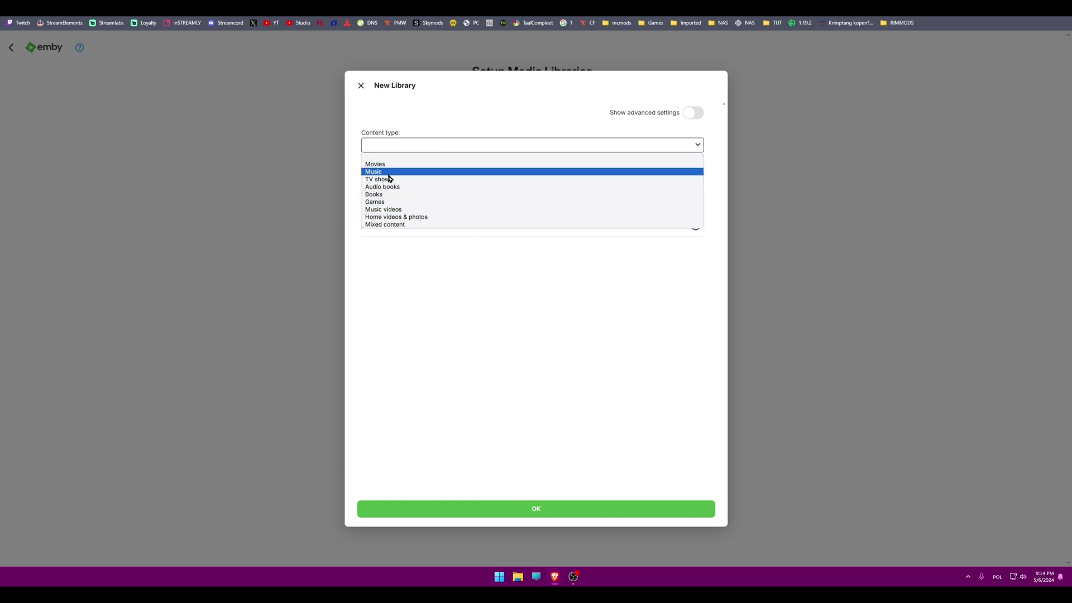
click(389, 225)
triple_click(423, 178)
text(M)
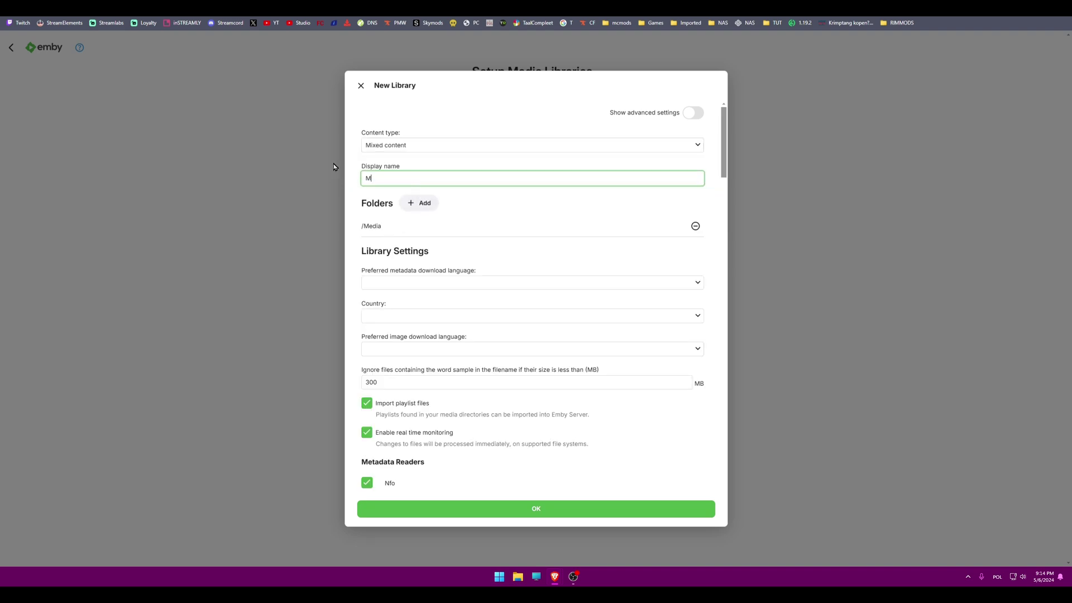
text(ovies & Music)
Choose Polish metadata language, Netherlands country and English image language
click(462, 285)
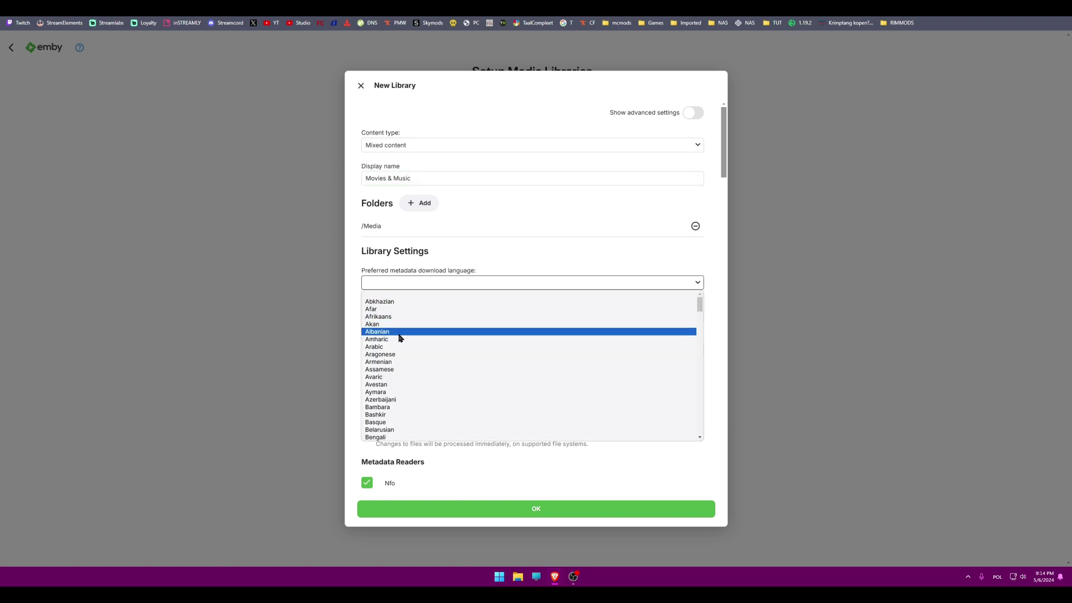
scroll(407, 373, down, 4)
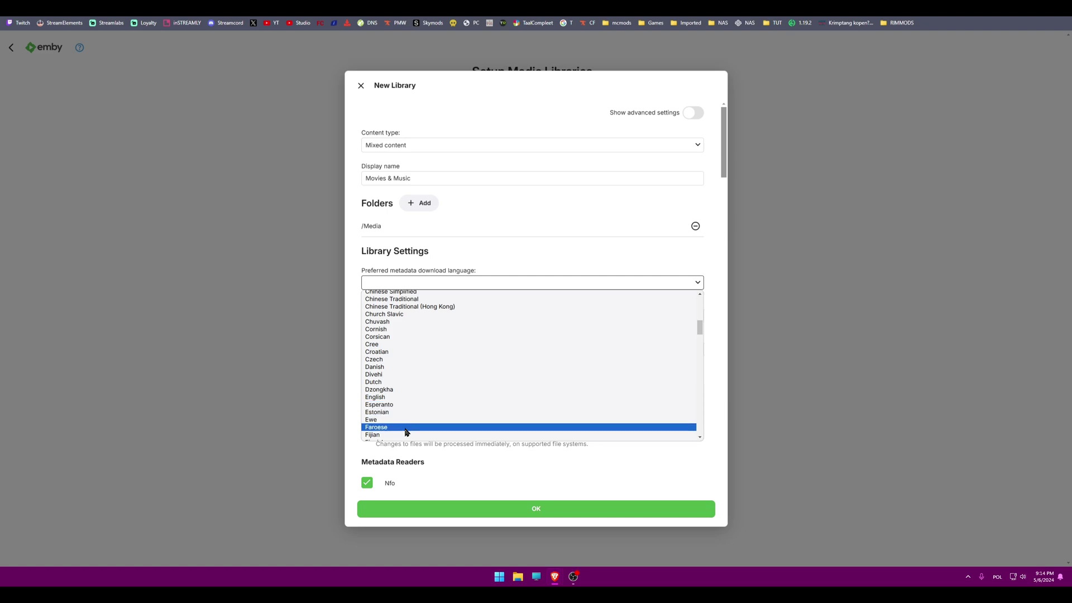
scroll(407, 430, down, 2)
scroll(406, 414, down, 3)
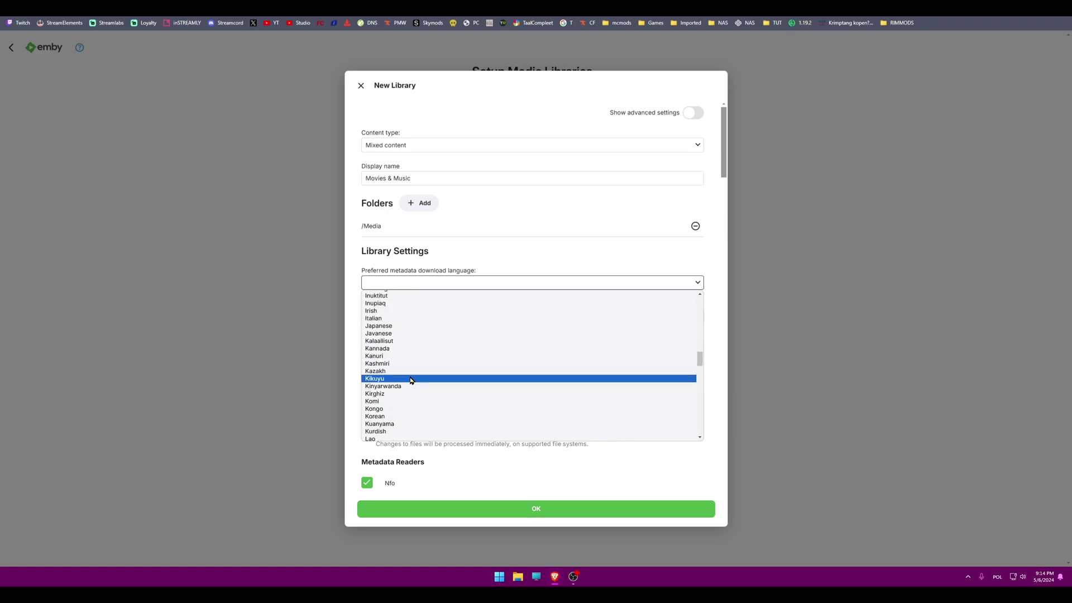
text(pol)
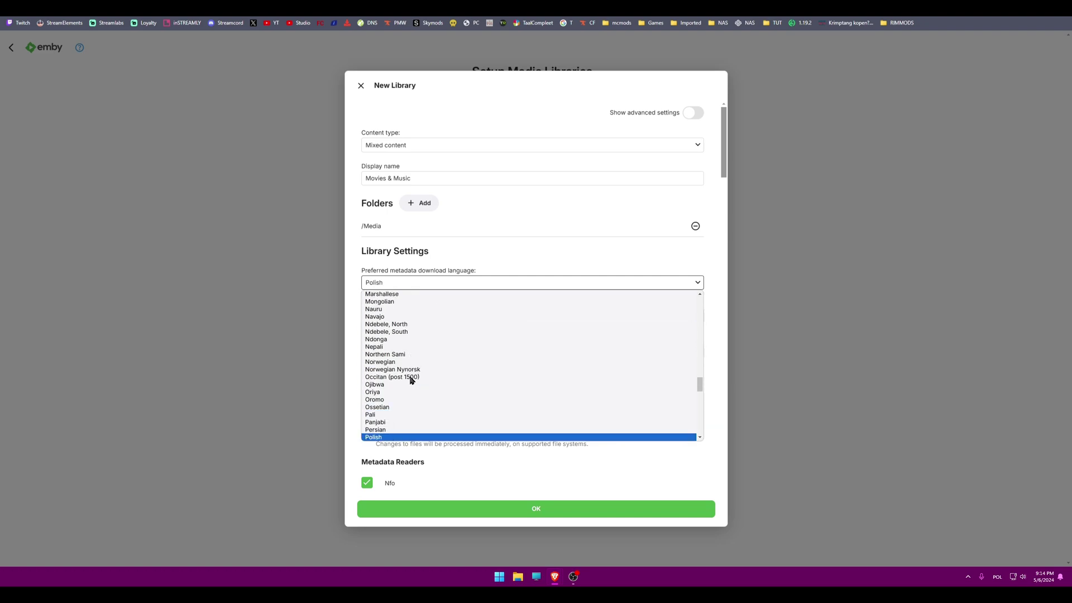
key(Return)
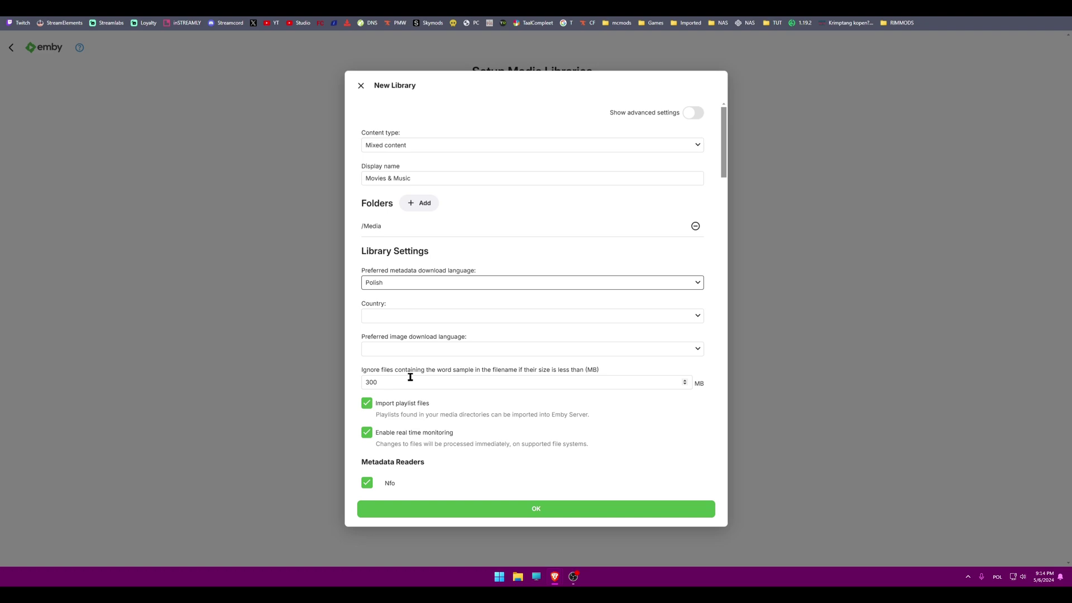
click(418, 316)
text(neth)
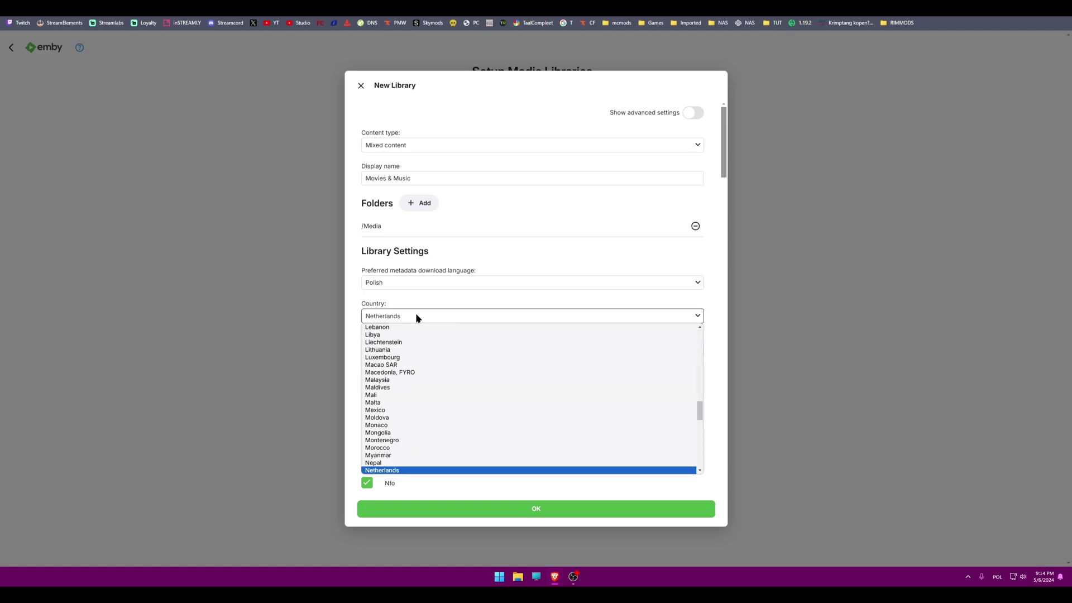
key(Return)
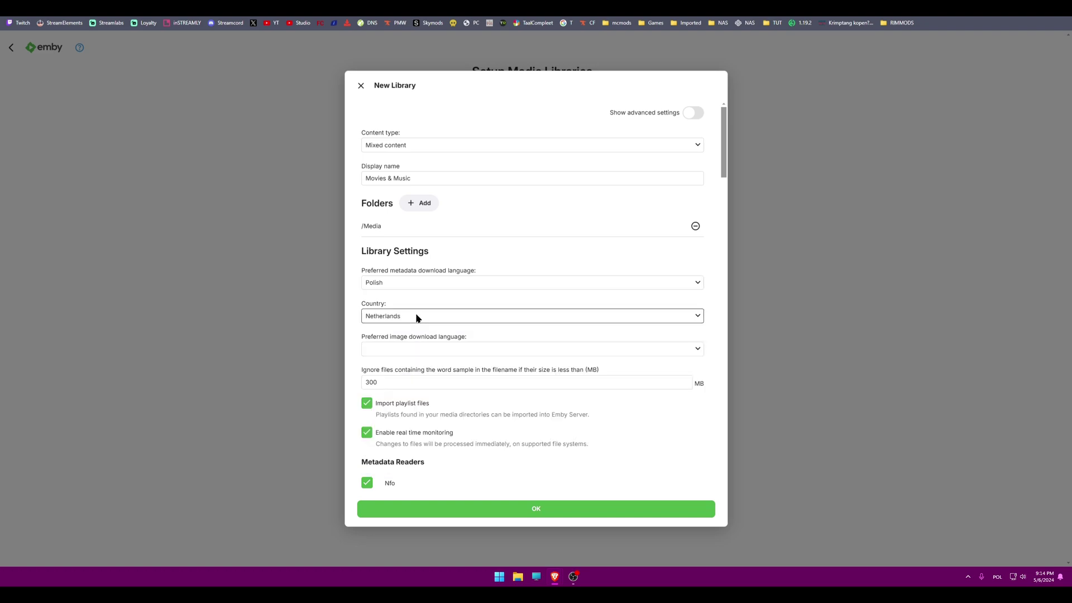
click(425, 352)
text(eng)
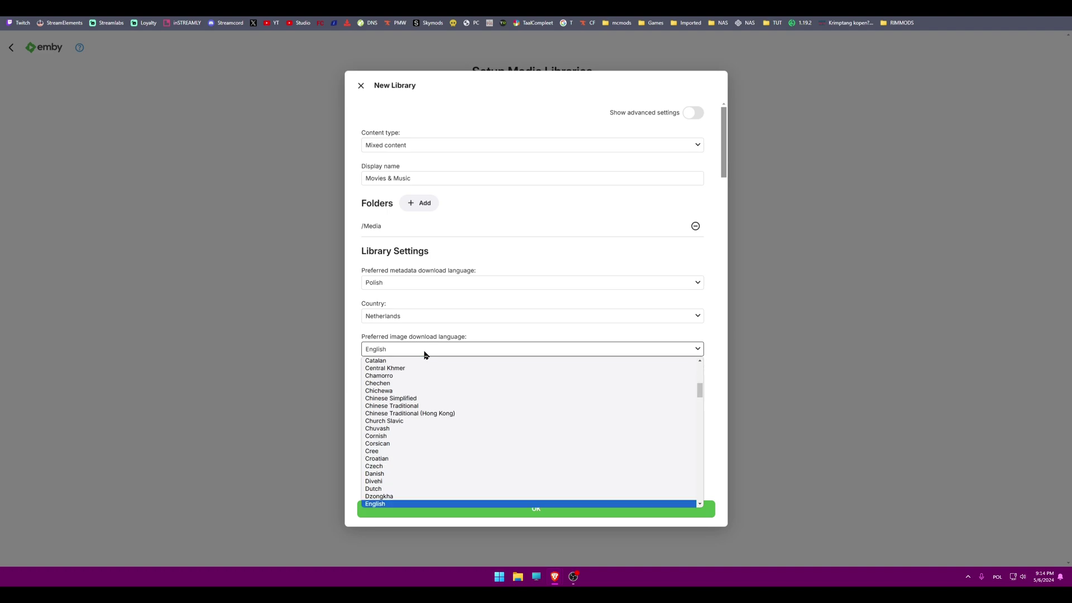
key(Return)
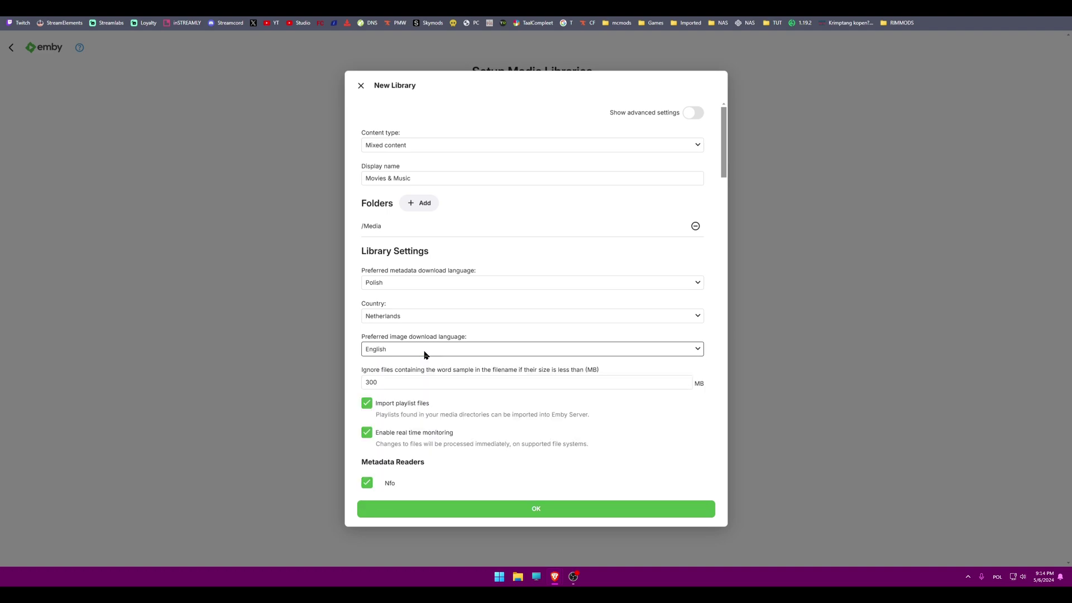
Keep TheTVDB first for series downloaders and enable TheMovieDb for episode metadata
scroll(492, 382, down, 2)
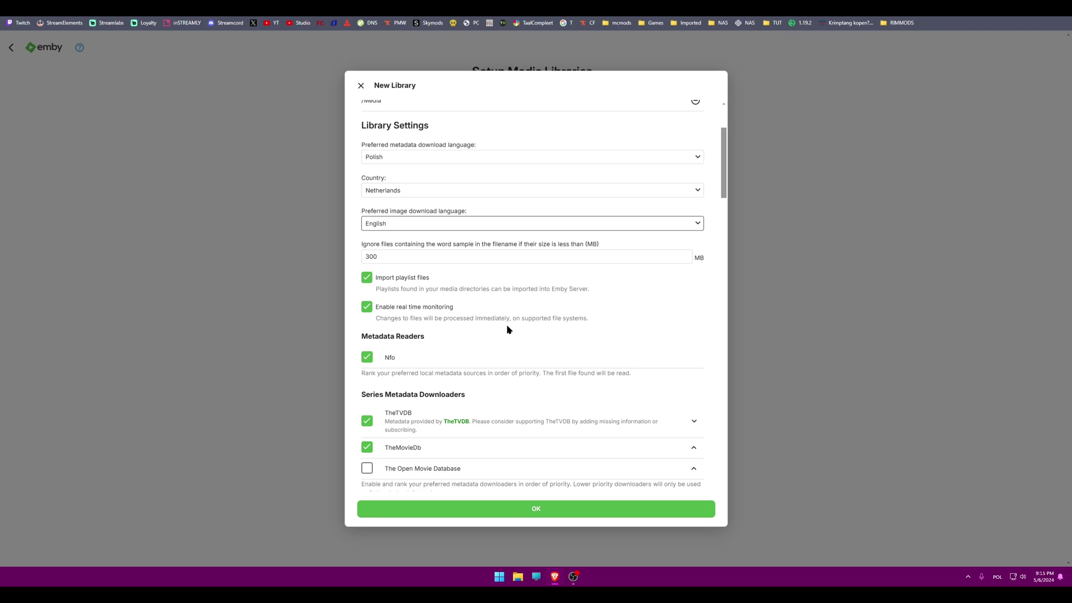
scroll(558, 322, down, 2)
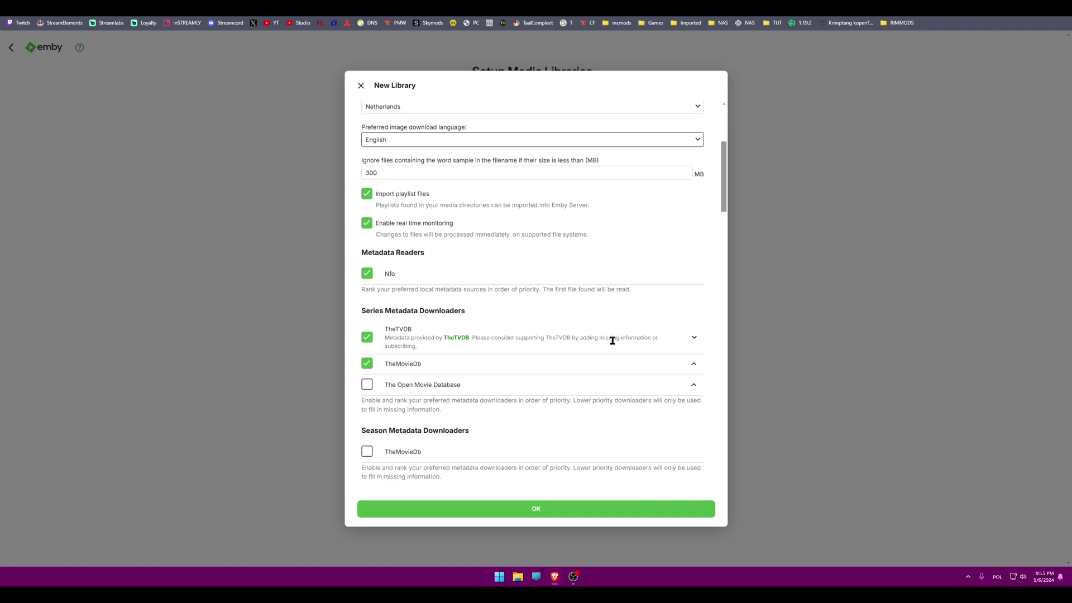
click(694, 337)
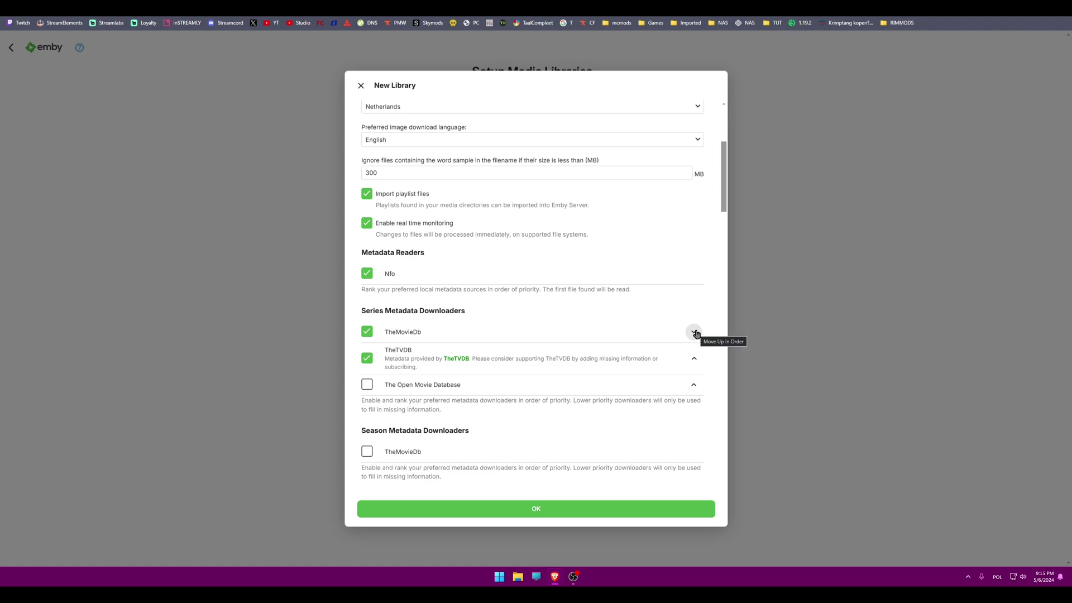
click(695, 333)
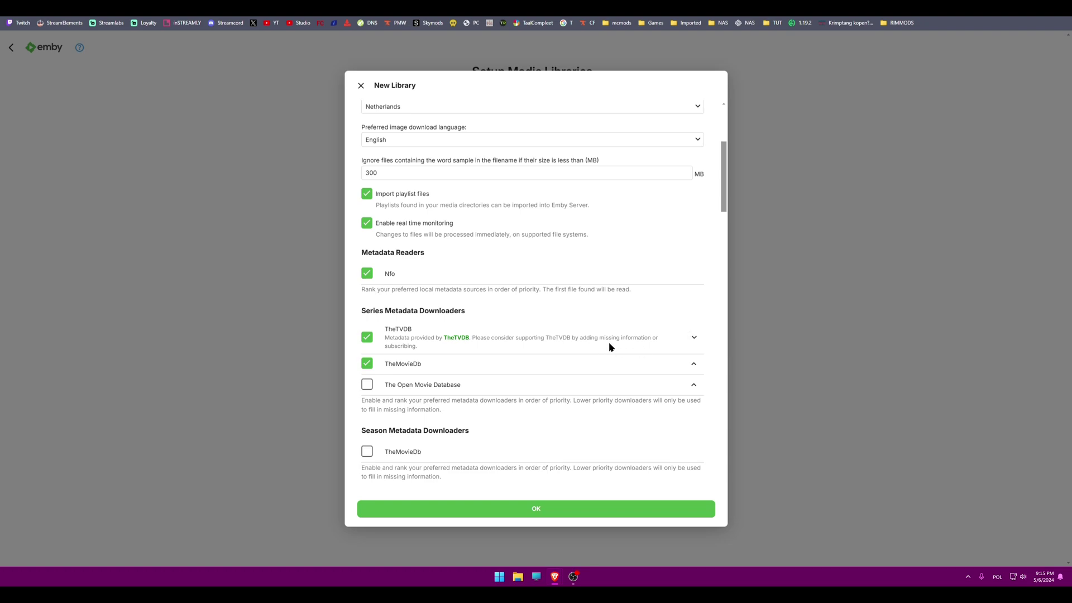
scroll(429, 350, down, 2)
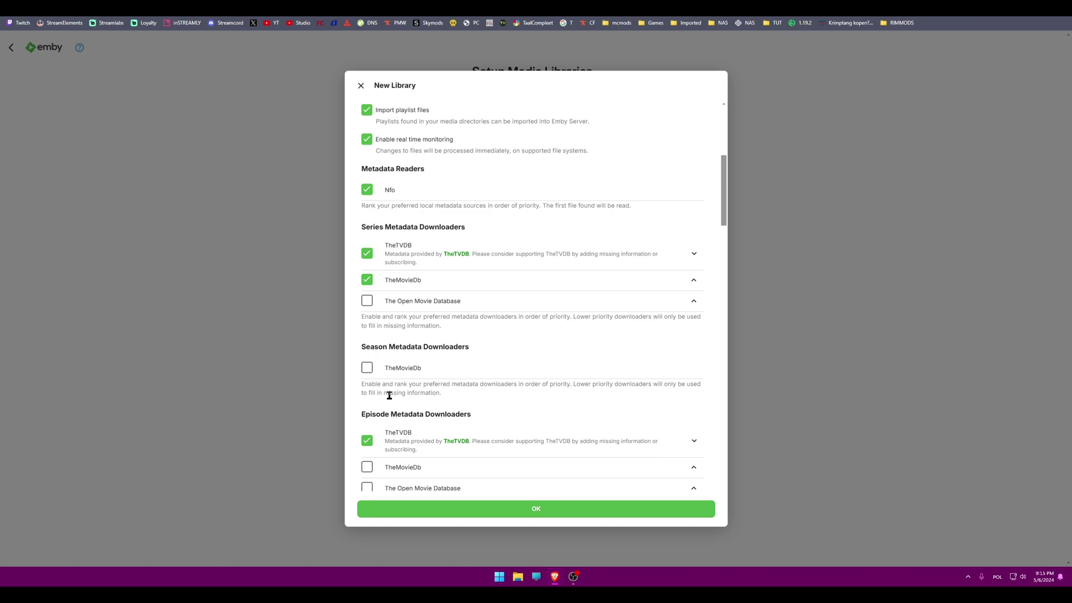
scroll(389, 396, down, 2)
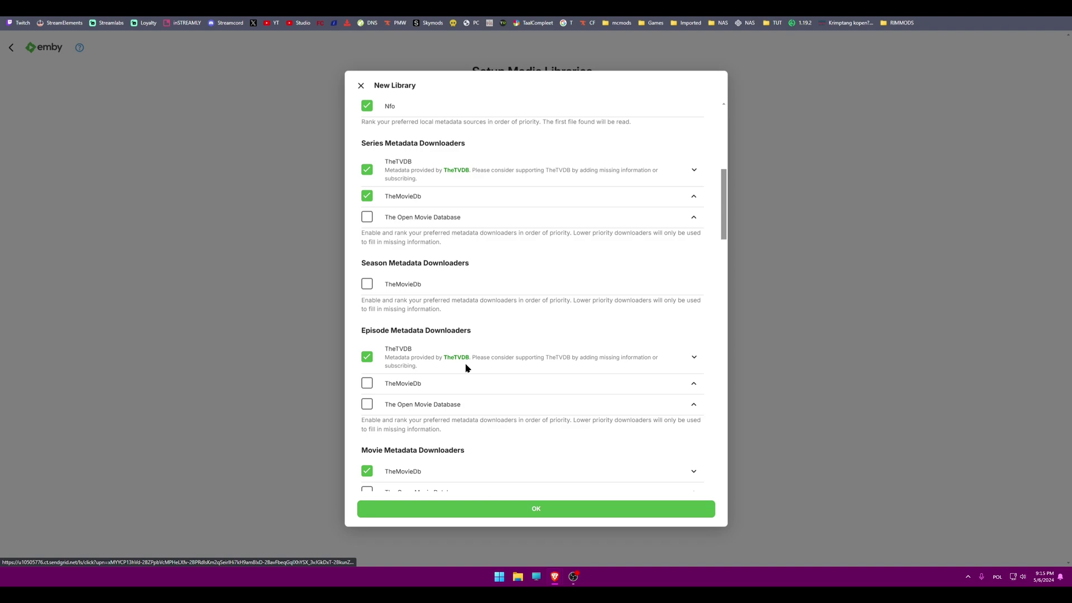
click(367, 386)
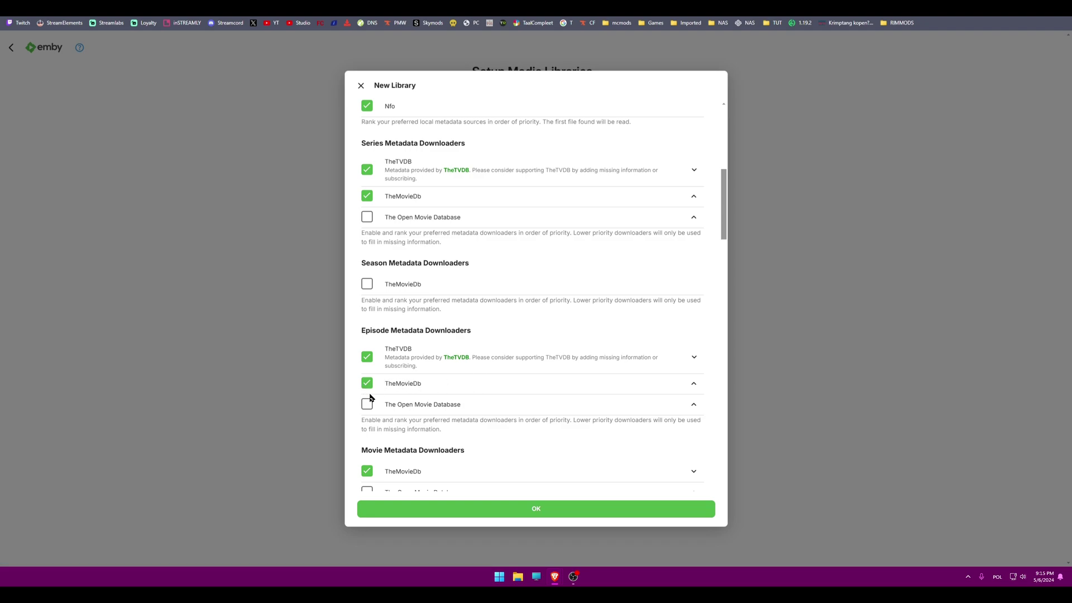
scroll(464, 405, down, 2)
scroll(530, 390, down, 2)
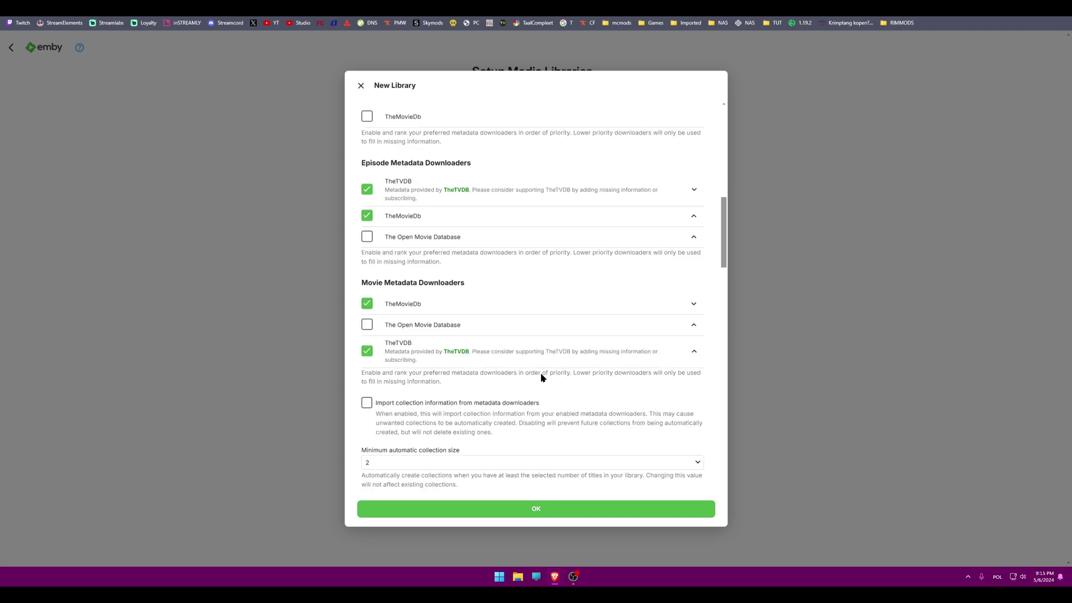
scroll(413, 358, down, 3)
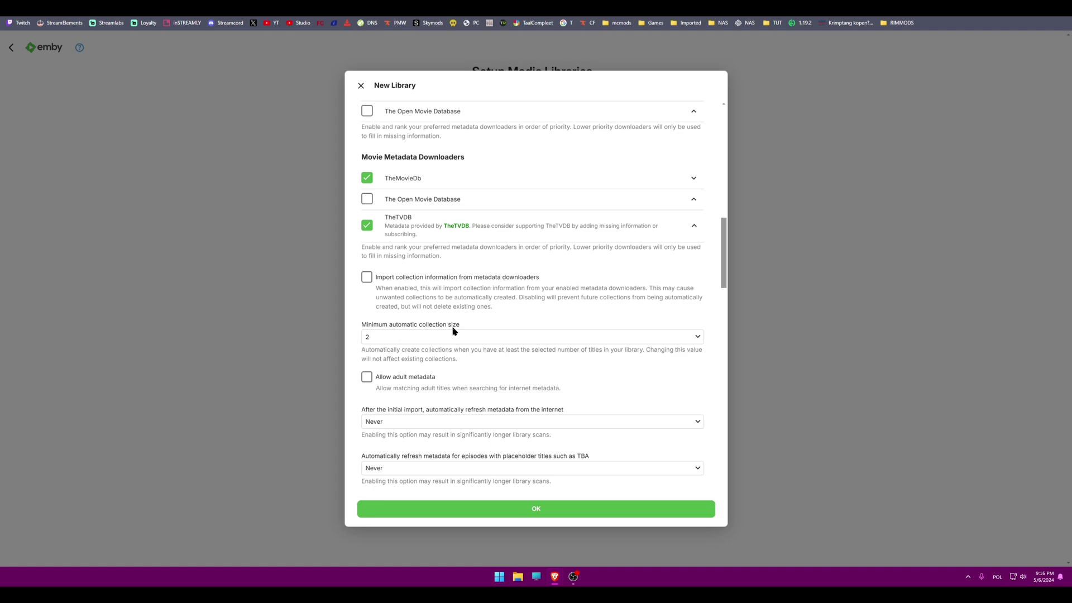
click(367, 377)
scroll(435, 376, down, 2)
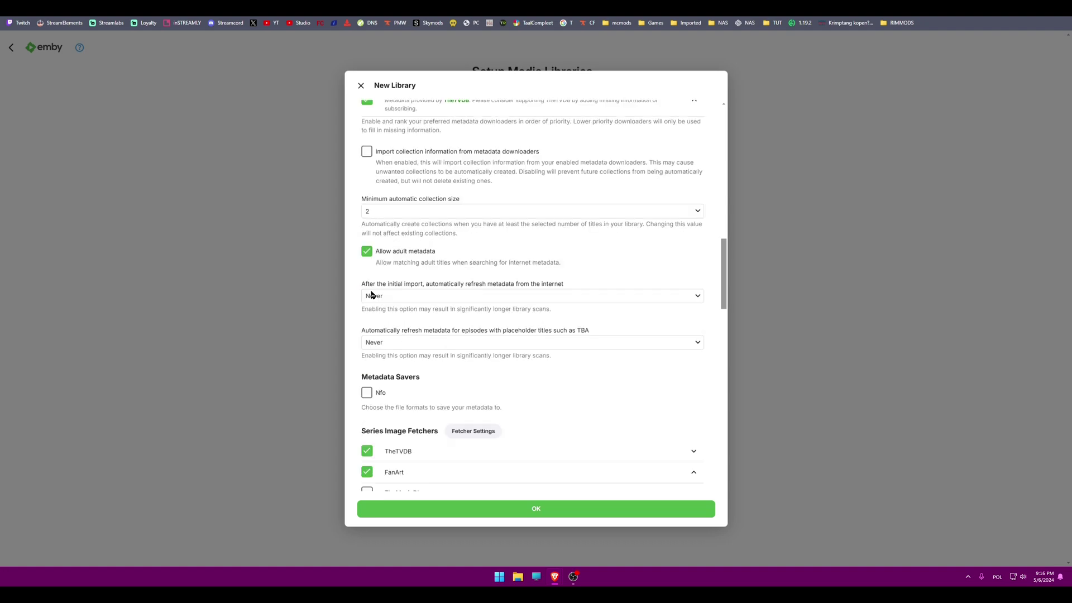
click(535, 297)
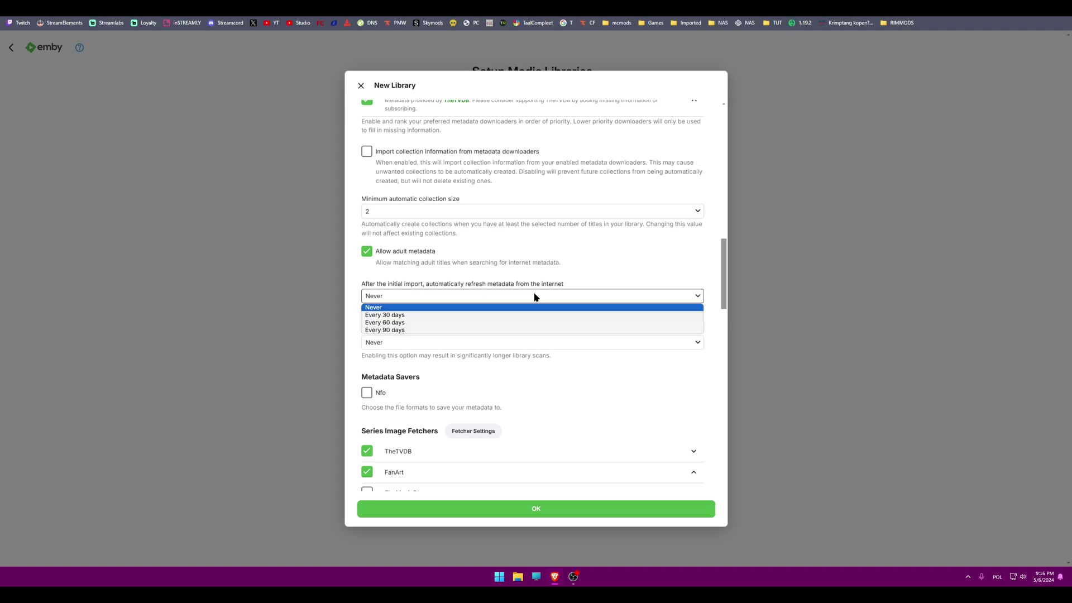
click(534, 298)
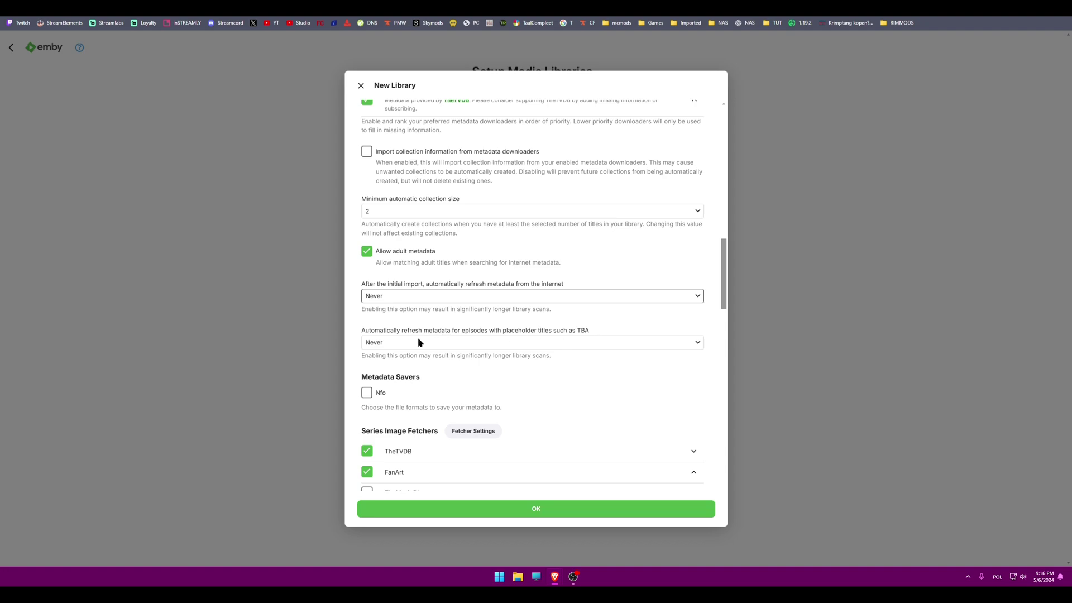
scroll(547, 368, down, 2)
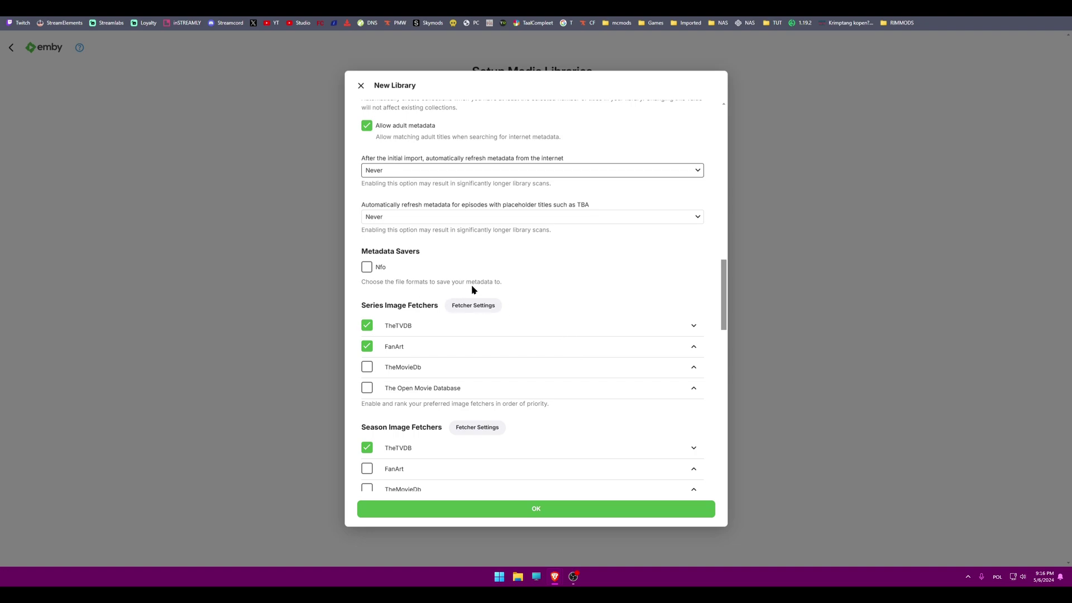
click(370, 269)
click(370, 269)
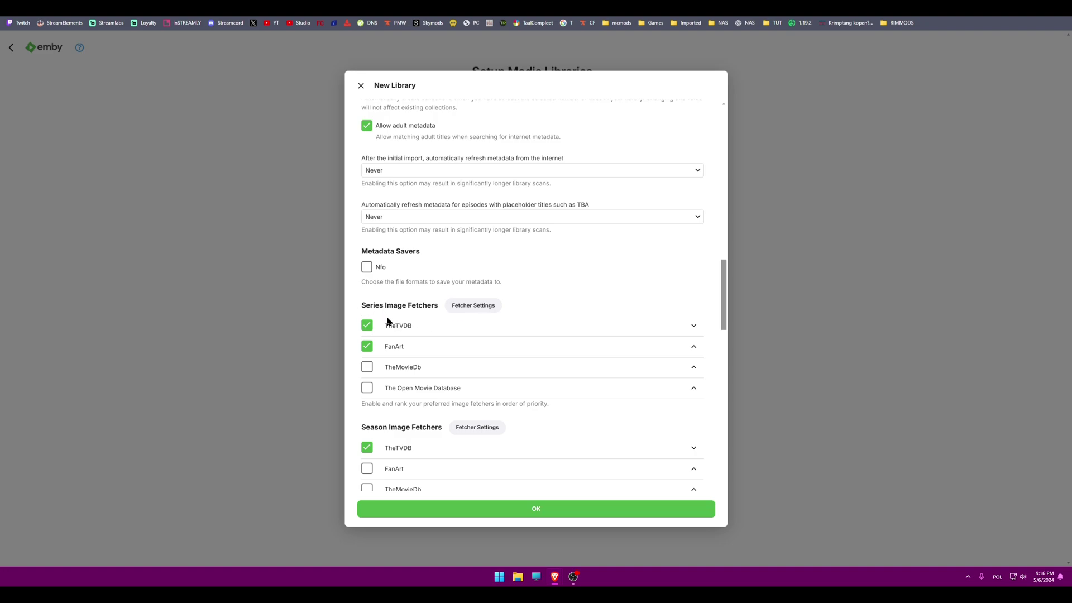
scroll(401, 397, down, 1)
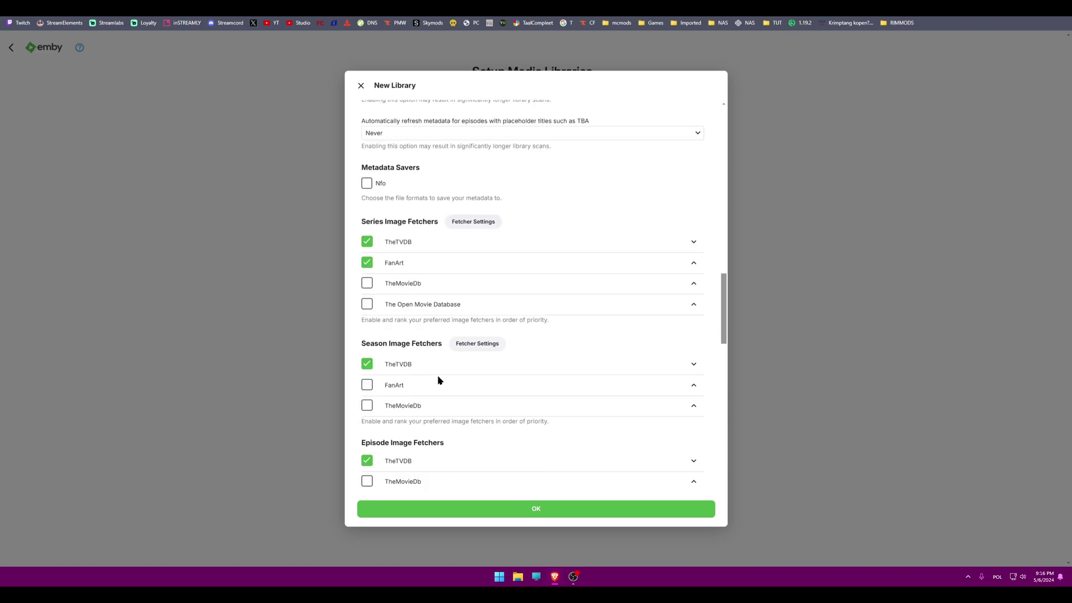
scroll(440, 379, down, 1)
scroll(441, 380, down, 1)
scroll(400, 335, down, 3)
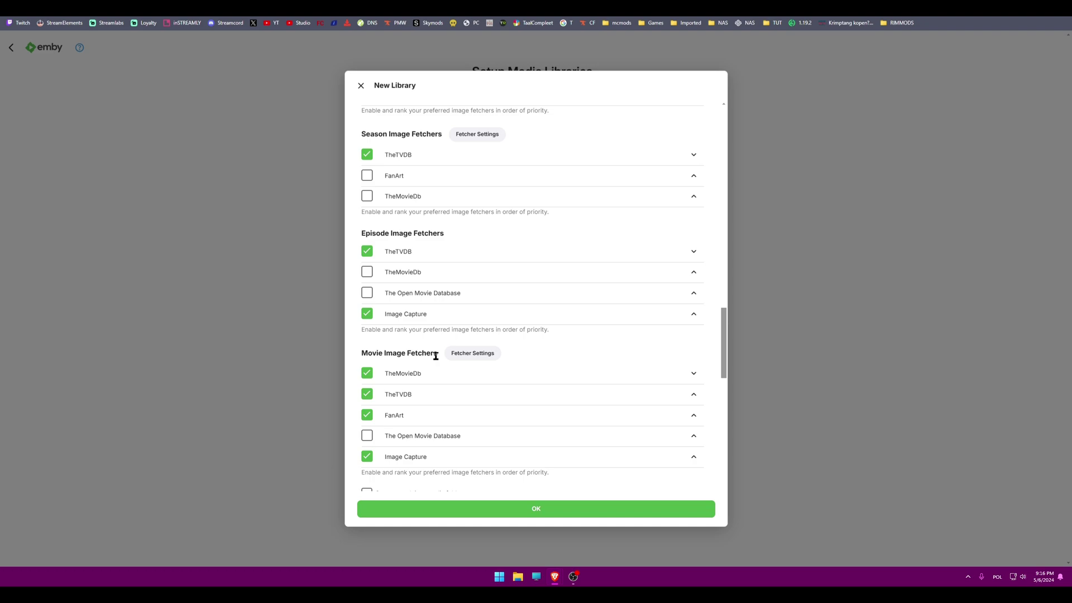
scroll(422, 358, down, 3)
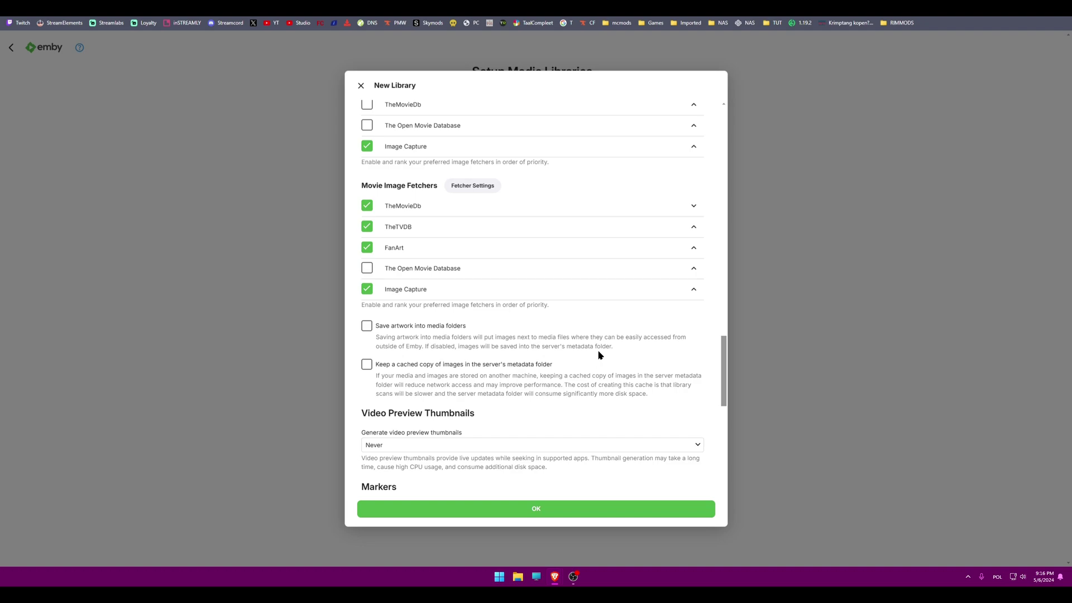
scroll(599, 356, down, 2)
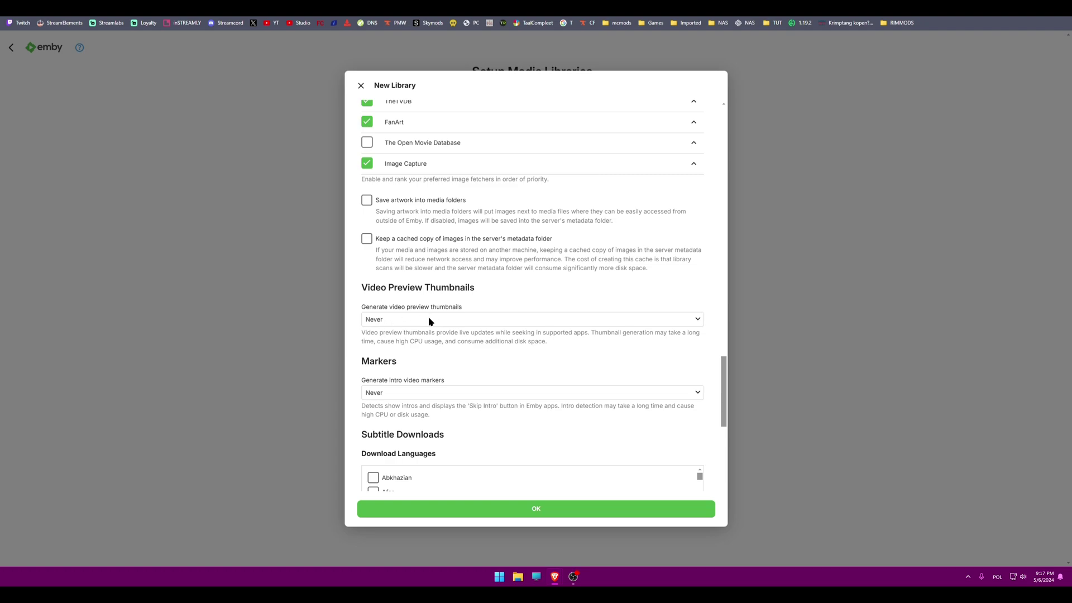
scroll(441, 340, down, 3)
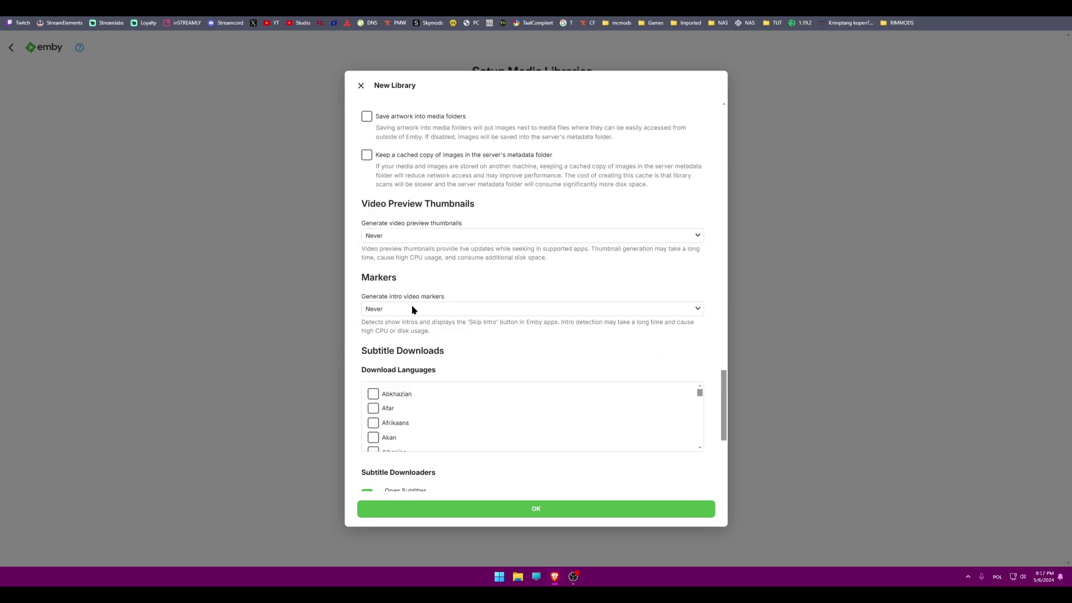
click(444, 312)
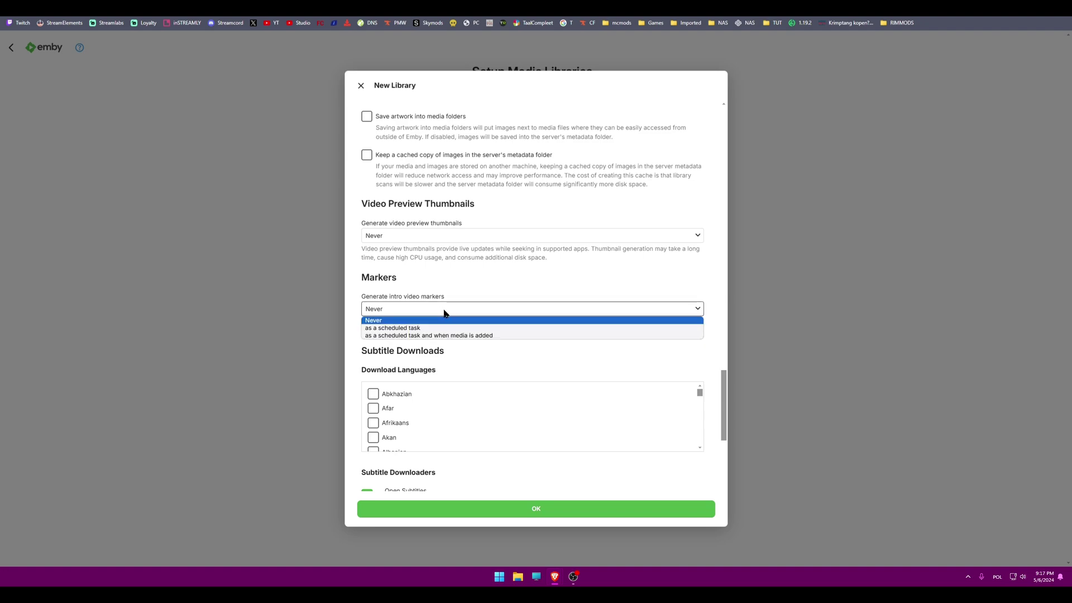
click(445, 312)
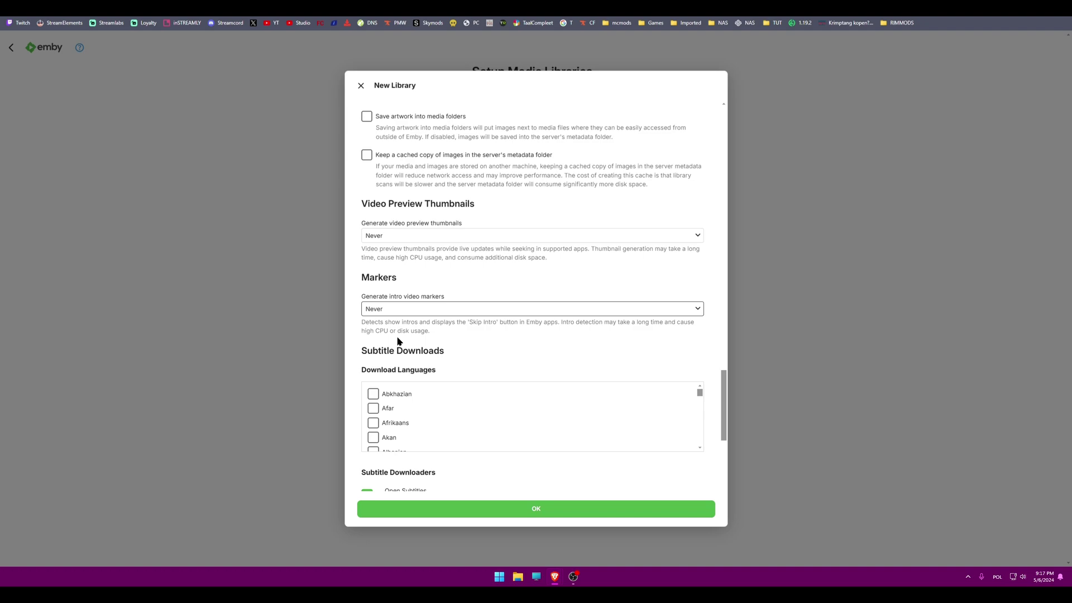
scroll(458, 341, down, 3)
Tick Polish in the library's subtitle Download Languages list, then review the remaining subtitle options
scroll(495, 338, down, 1)
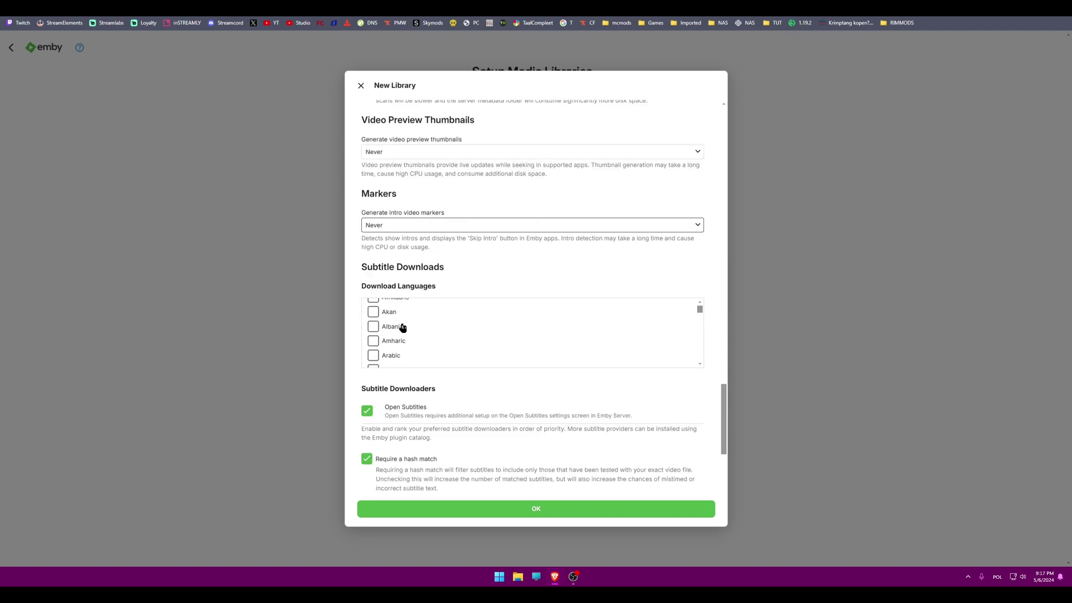
scroll(402, 328, down, 15)
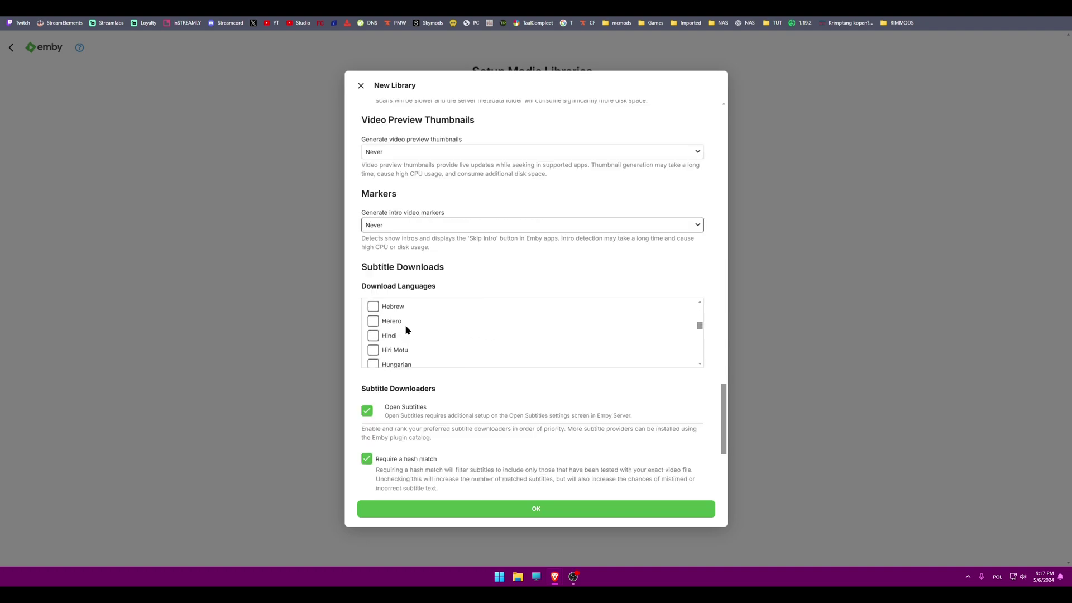
scroll(406, 329, down, 15)
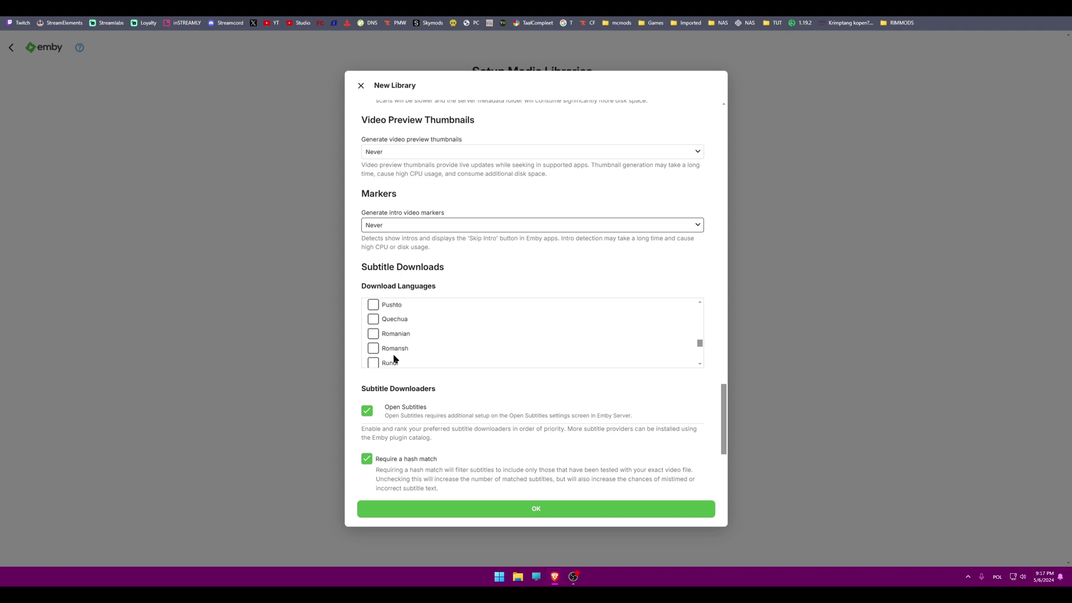
scroll(395, 359, down, 2)
scroll(393, 355, up, 2)
scroll(408, 340, down, 2)
scroll(408, 341, up, 3)
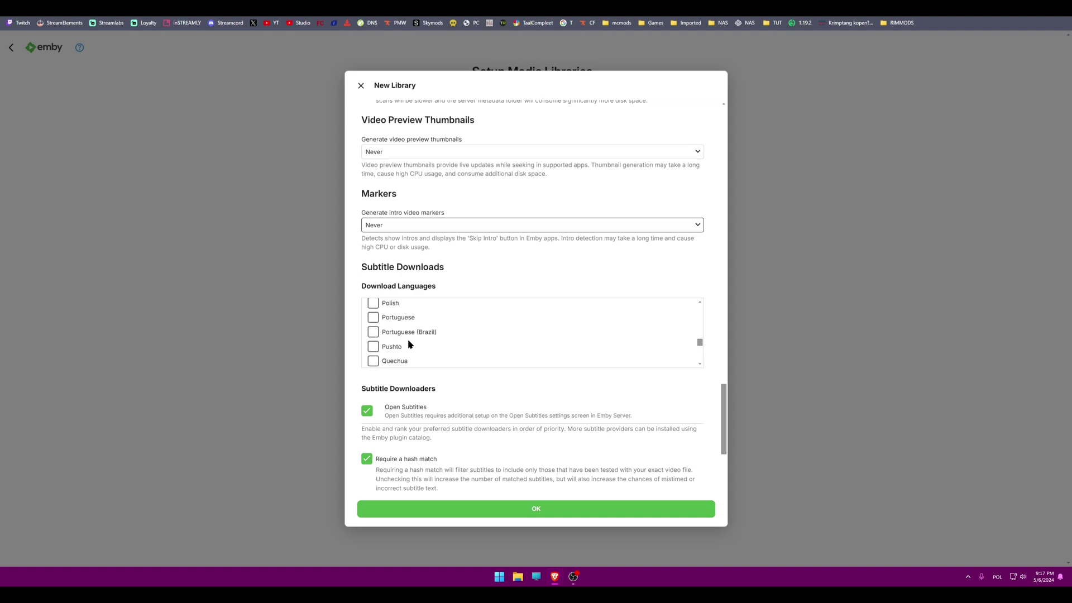
click(373, 307)
scroll(457, 342, up, 1)
scroll(457, 342, up, 12)
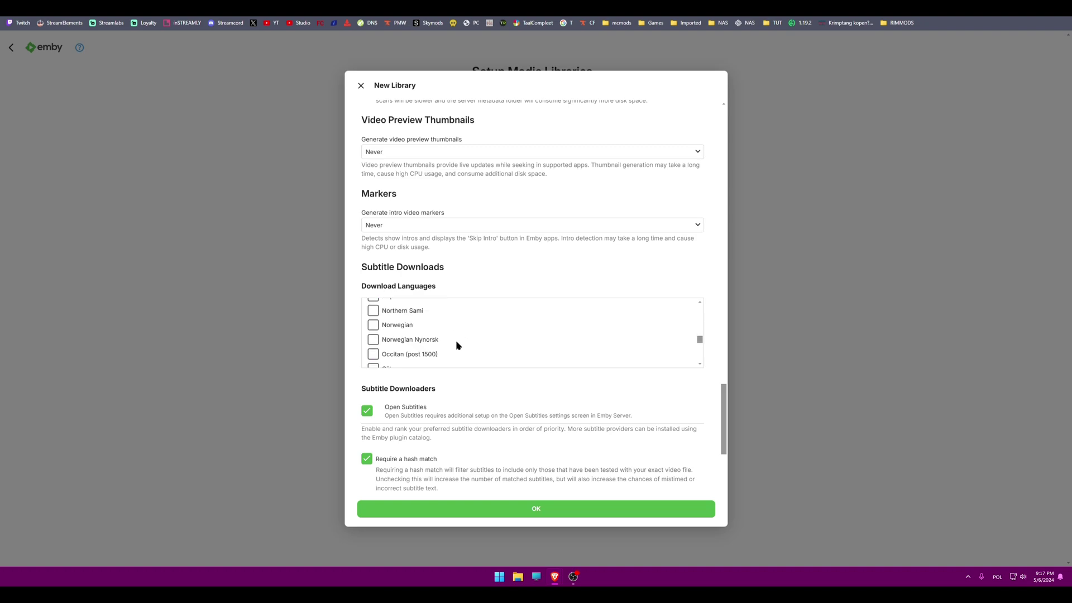
scroll(427, 353, up, 10)
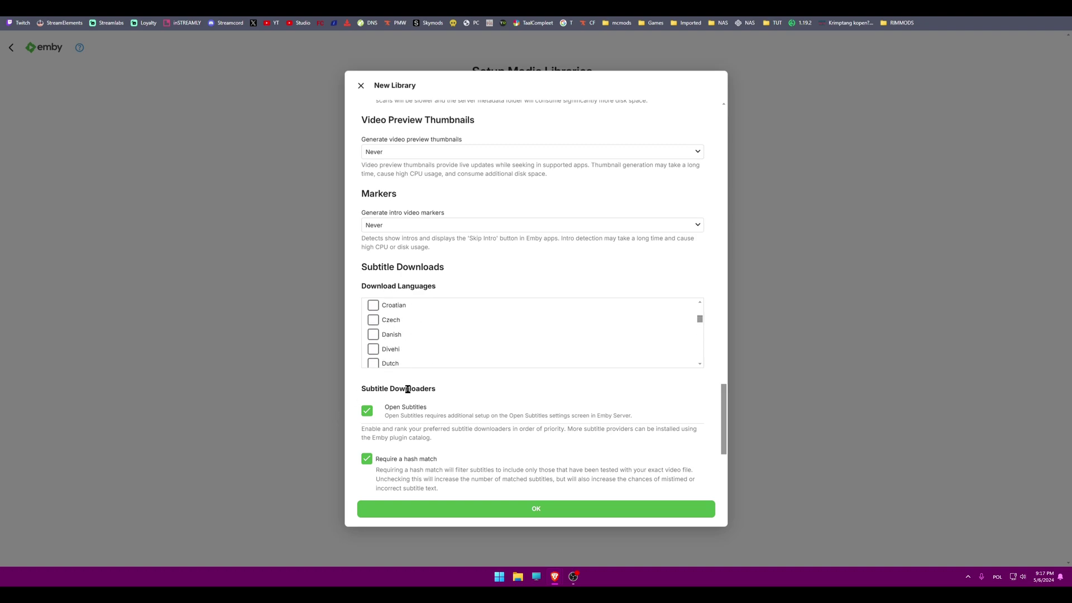
scroll(430, 407, down, 2)
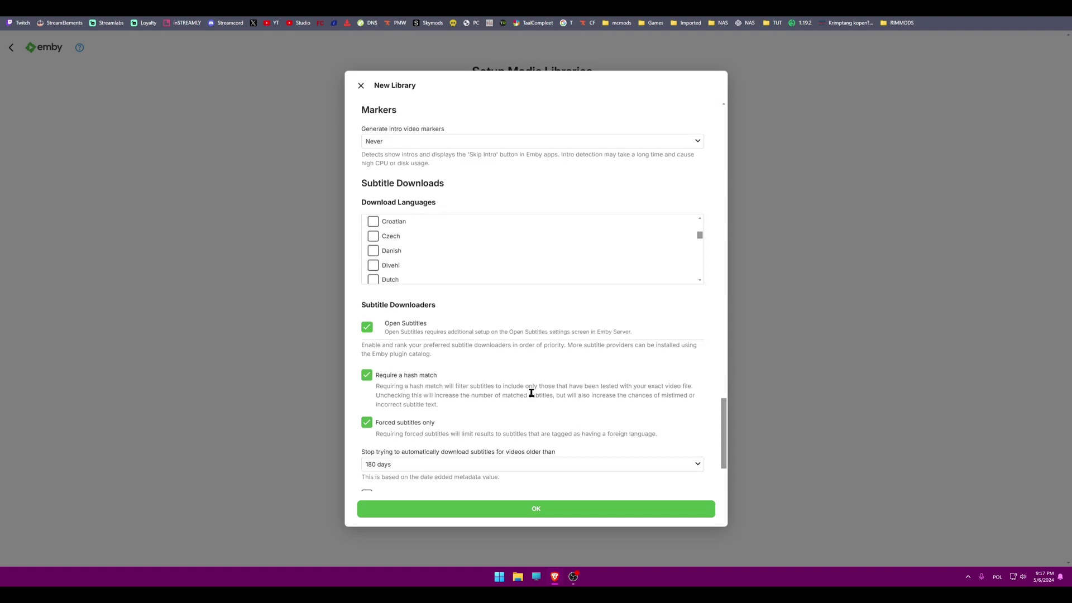
scroll(387, 371, down, 3)
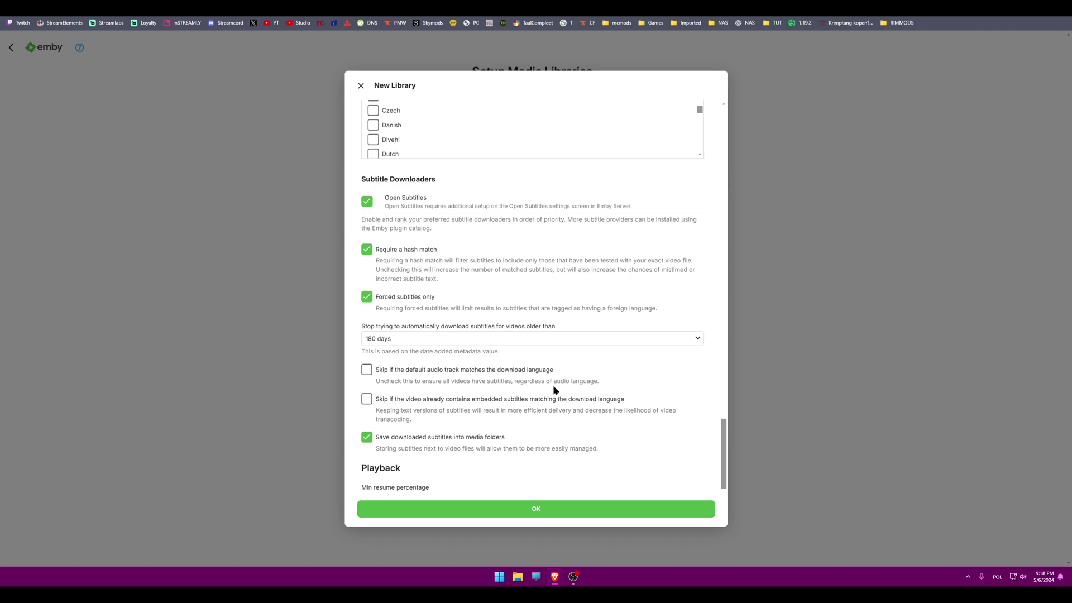
scroll(553, 387, down, 2)
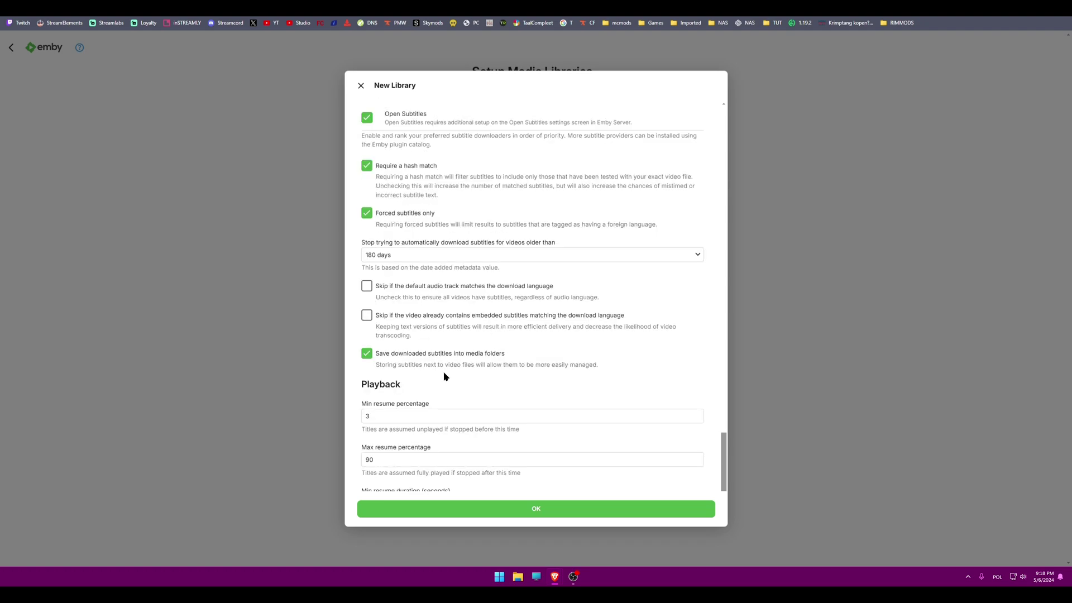
scroll(484, 371, down, 2)
Save the Movies & Music library and set metadata country to Netherlands and language to Polish
click(525, 510)
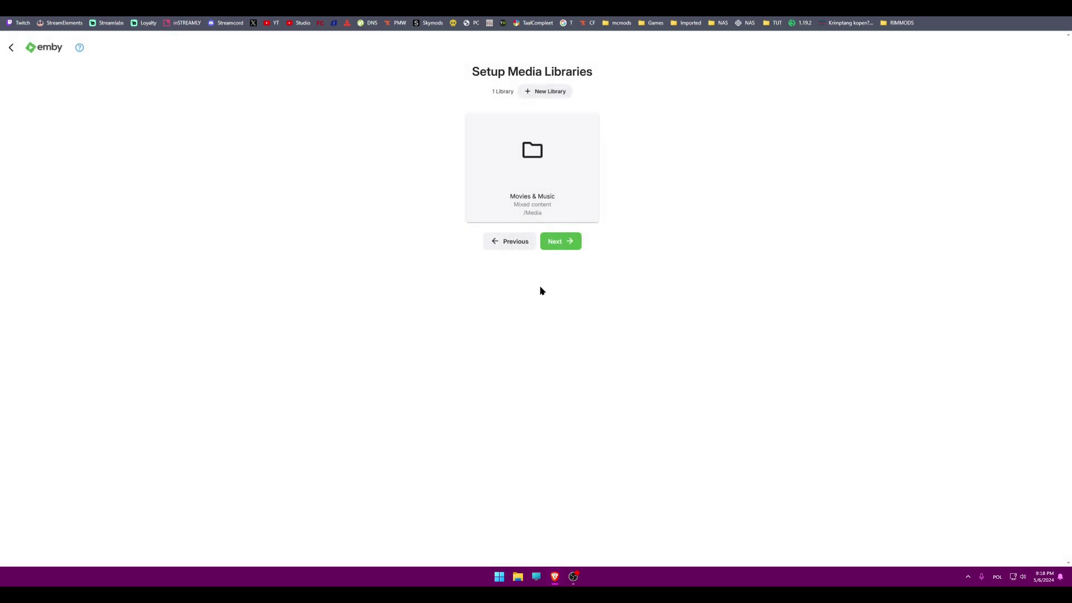
click(557, 243)
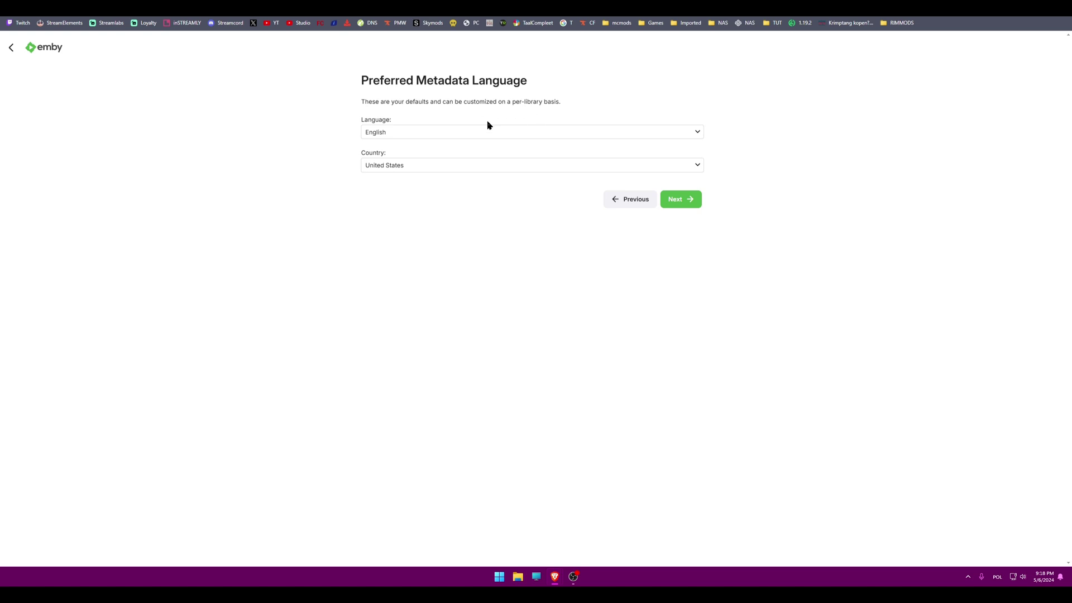
click(480, 165)
text(neth)
key(Return)
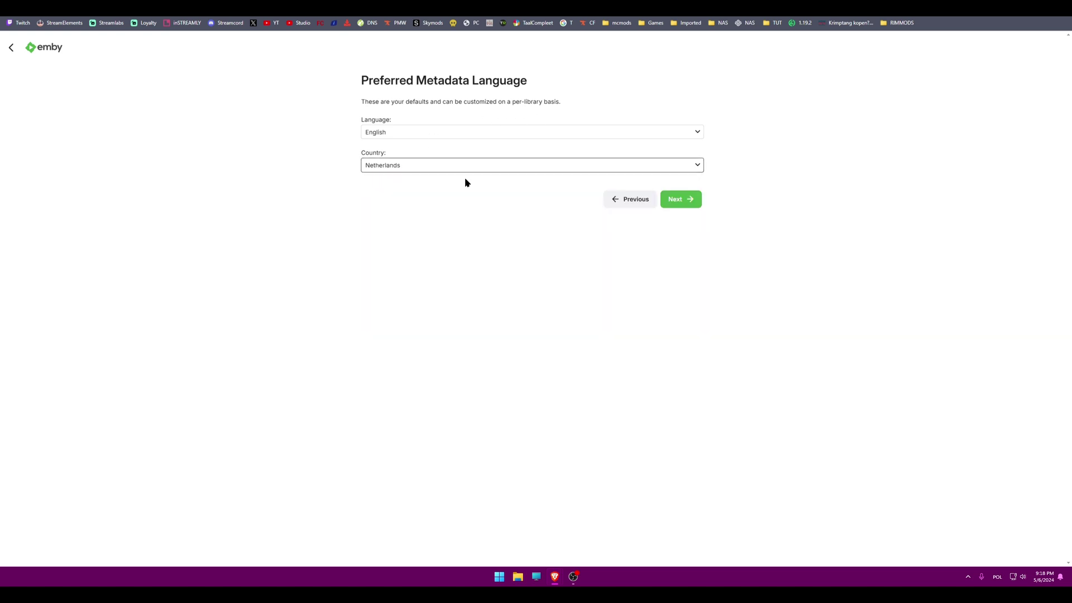
click(431, 131)
text(pol)
key(Return)
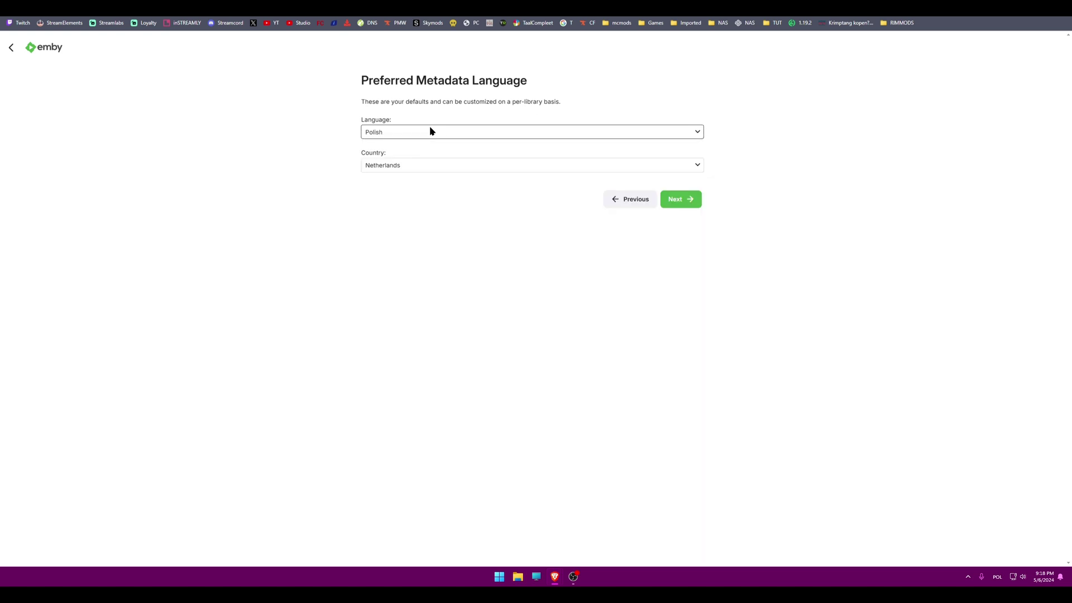
Keep the remote access settings, accept the terms of use, and finish the setup wizard
click(688, 209)
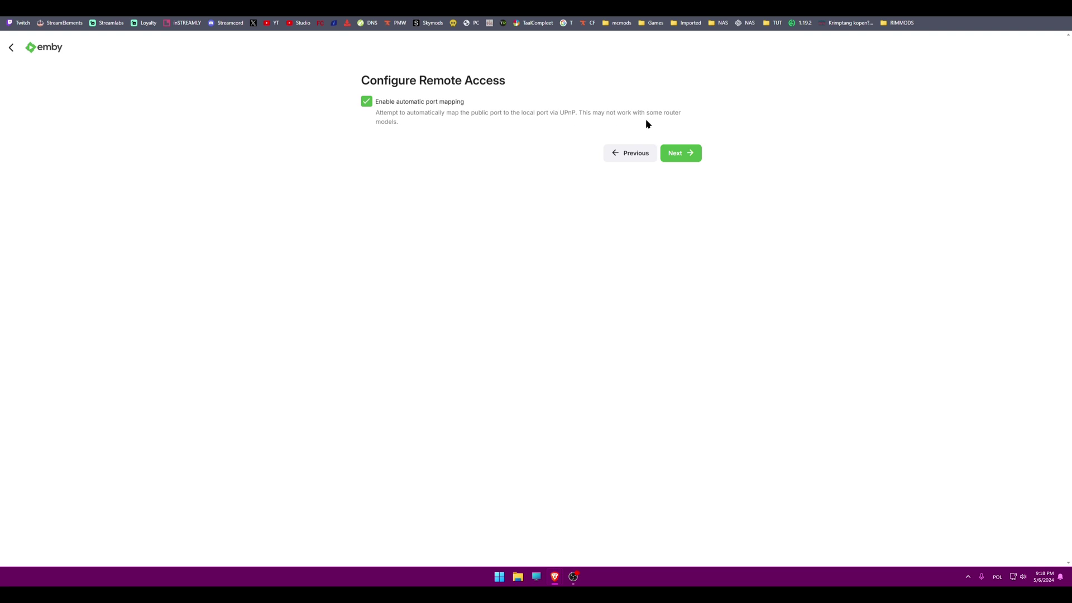
click(678, 153)
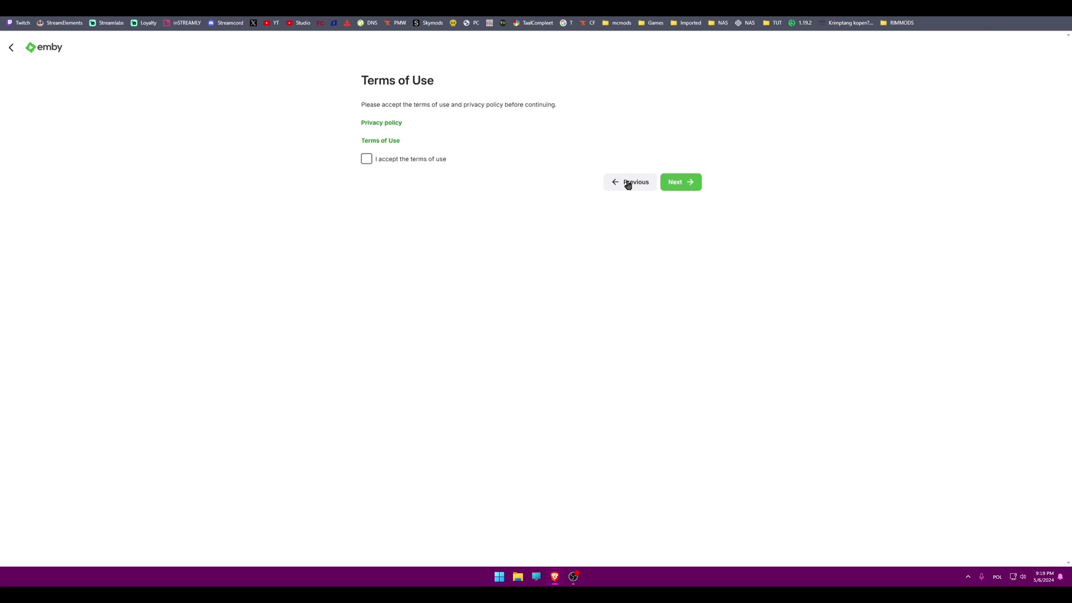
click(366, 161)
click(665, 187)
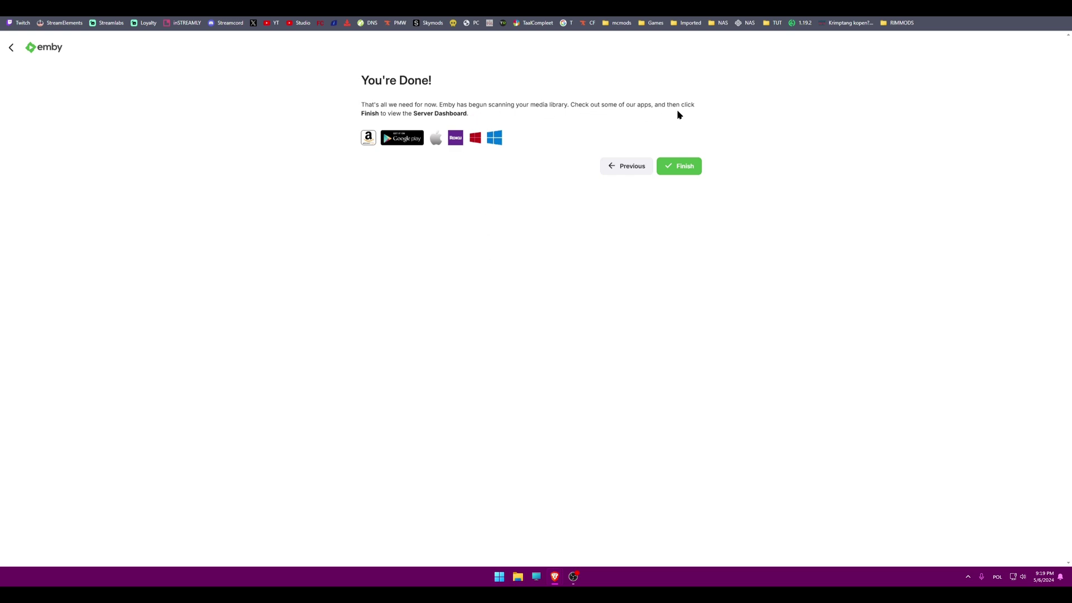
click(679, 166)
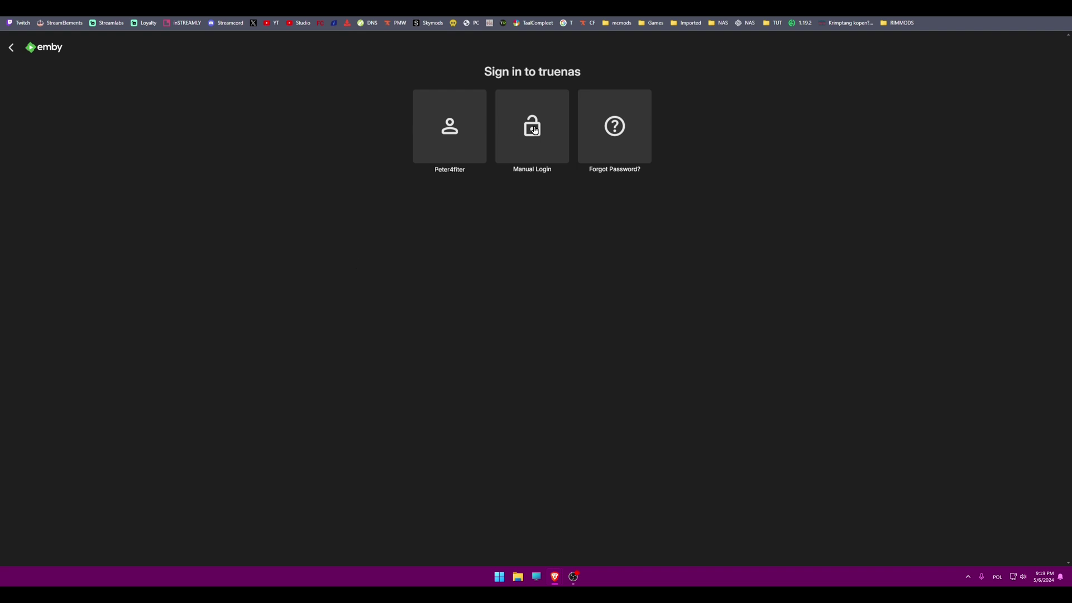
Sign in to Emby as the existing user with its password, then return to TrueNAS Installed apps
click(441, 133)
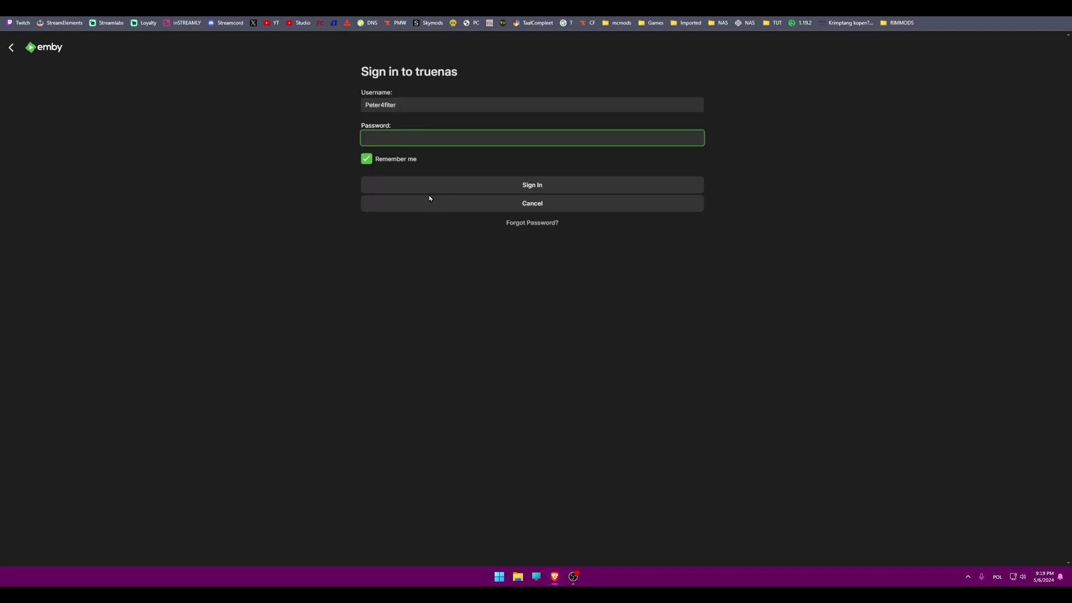
key(ctrl+v)
click(522, 185)
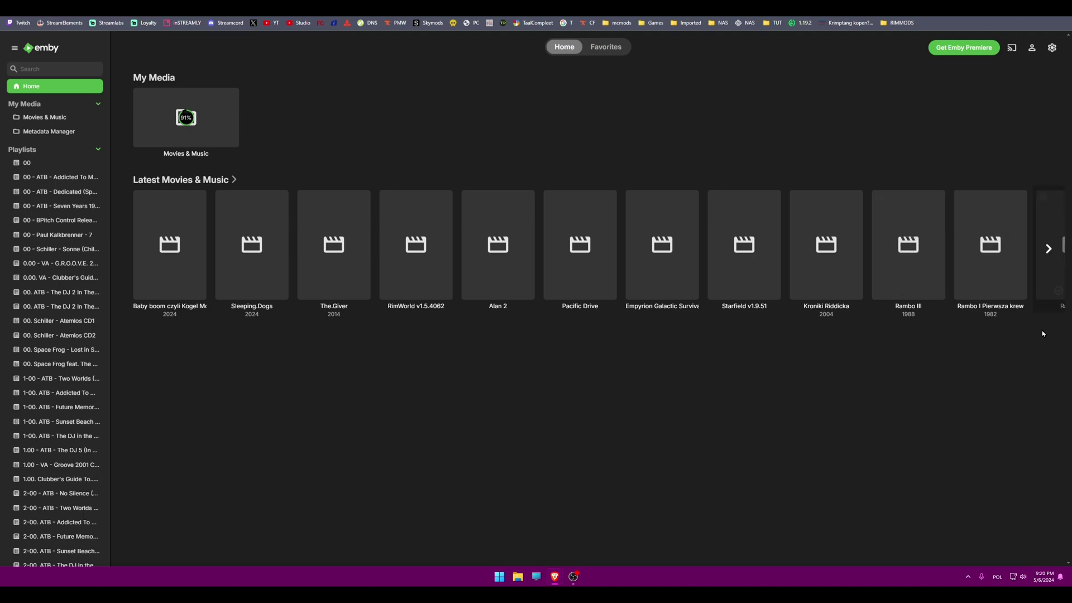
key(ctrl+Tab)
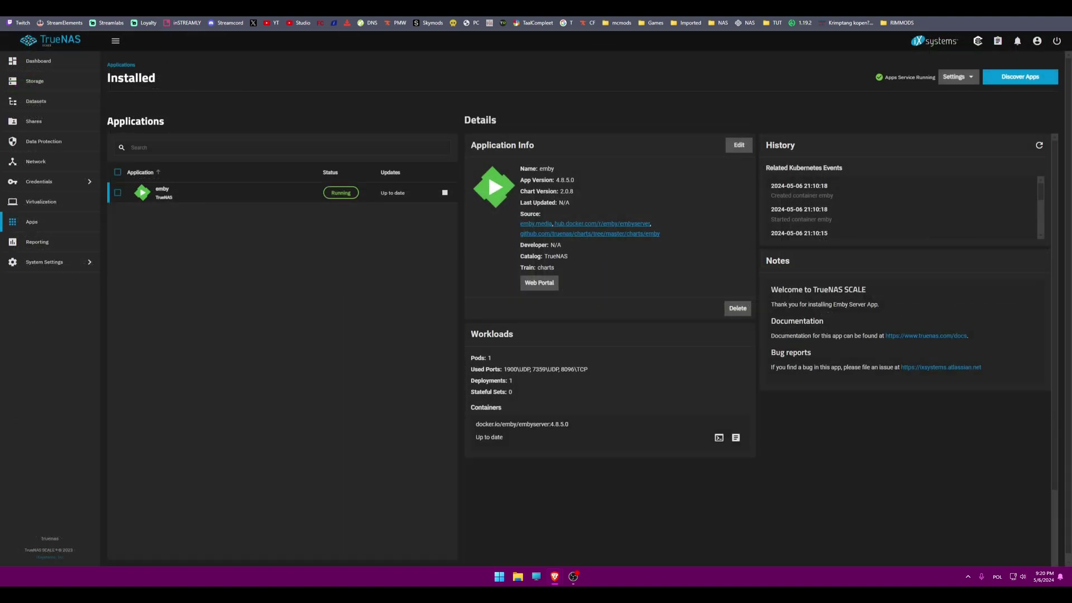
Open Dataset Space Management capacity settings for the ix-applications dataset under Datasets
click(35, 101)
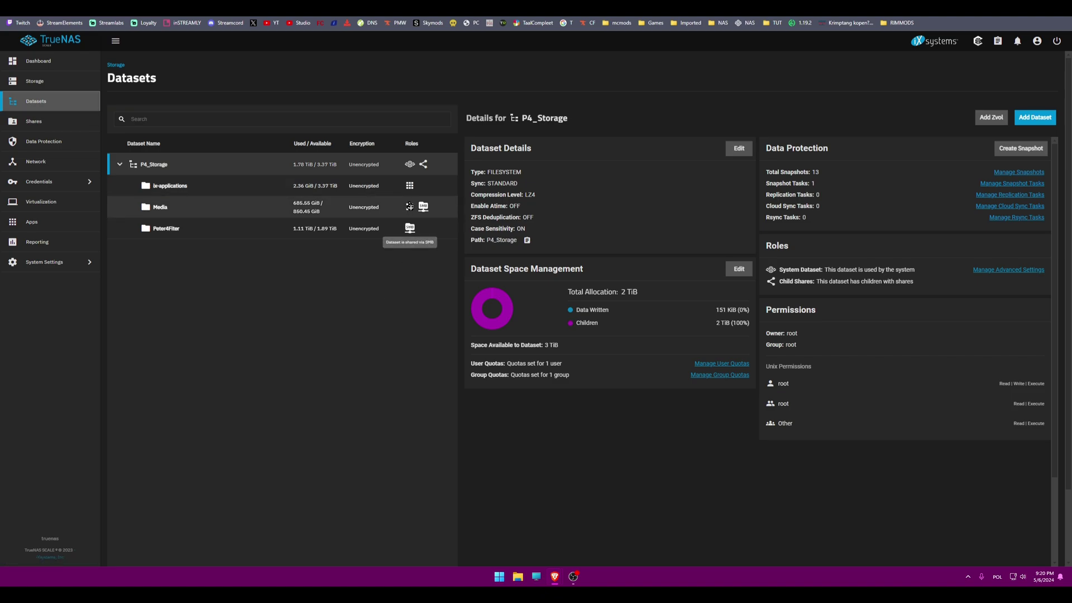
mouse_move(411, 186)
mouse_move(411, 211)
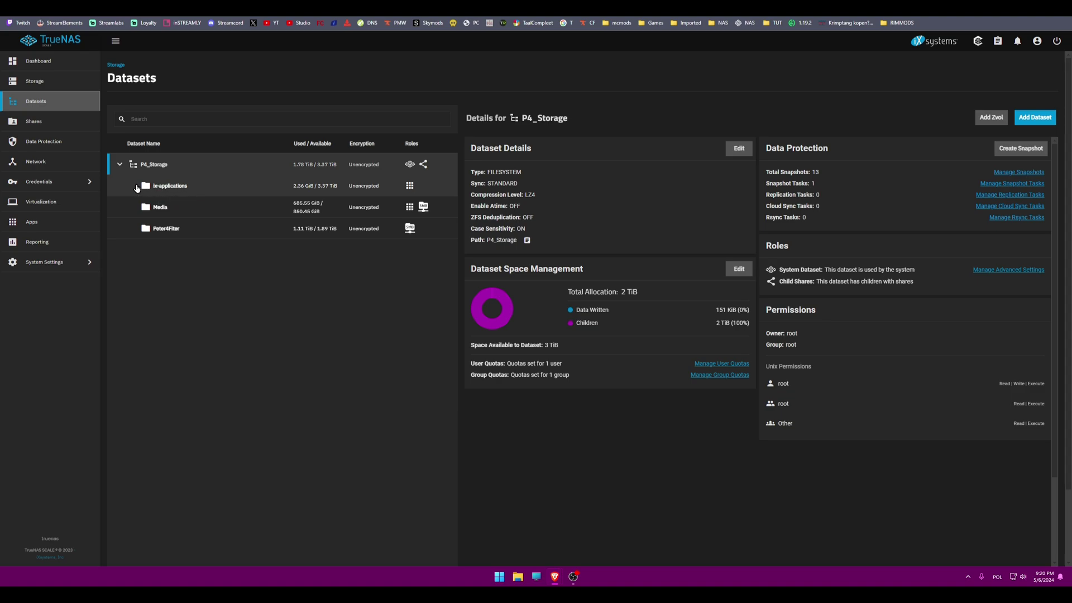
click(151, 191)
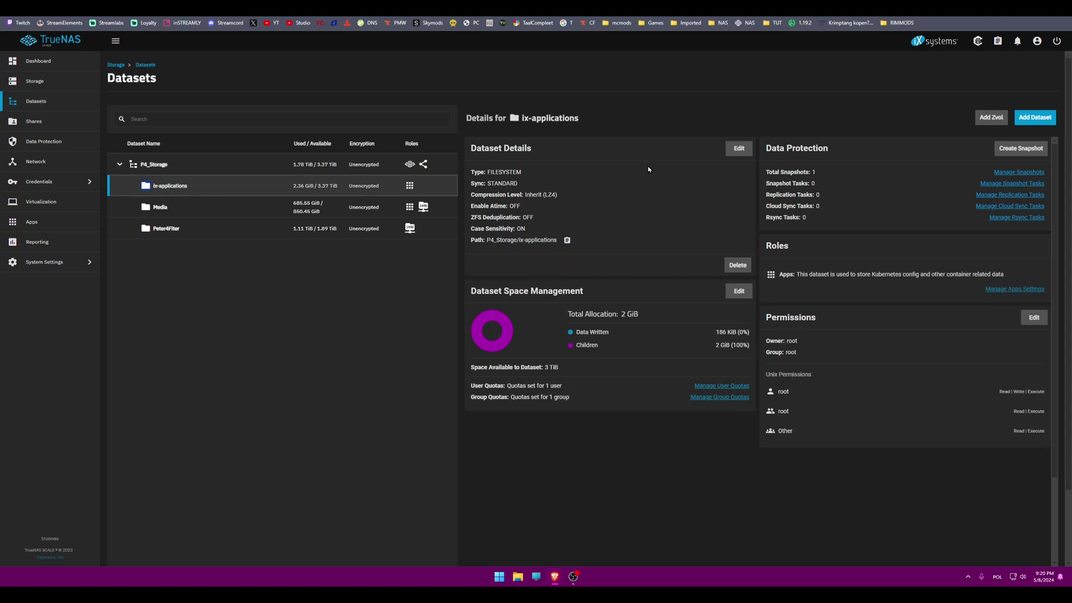
click(738, 296)
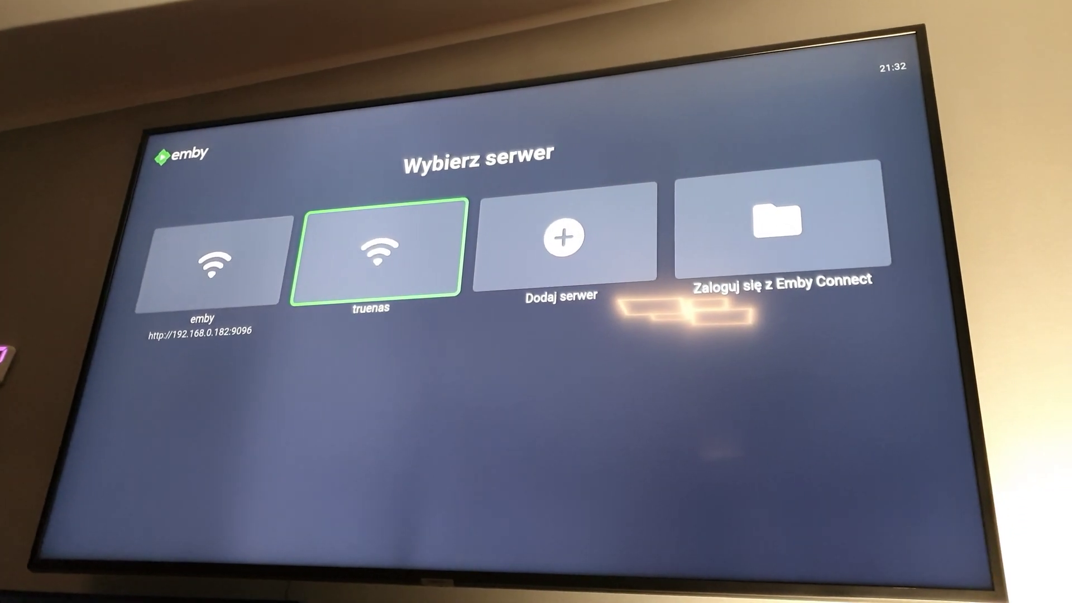
Check the emby server's options on Wybierz serwer and move between the listed servers
key(Left)
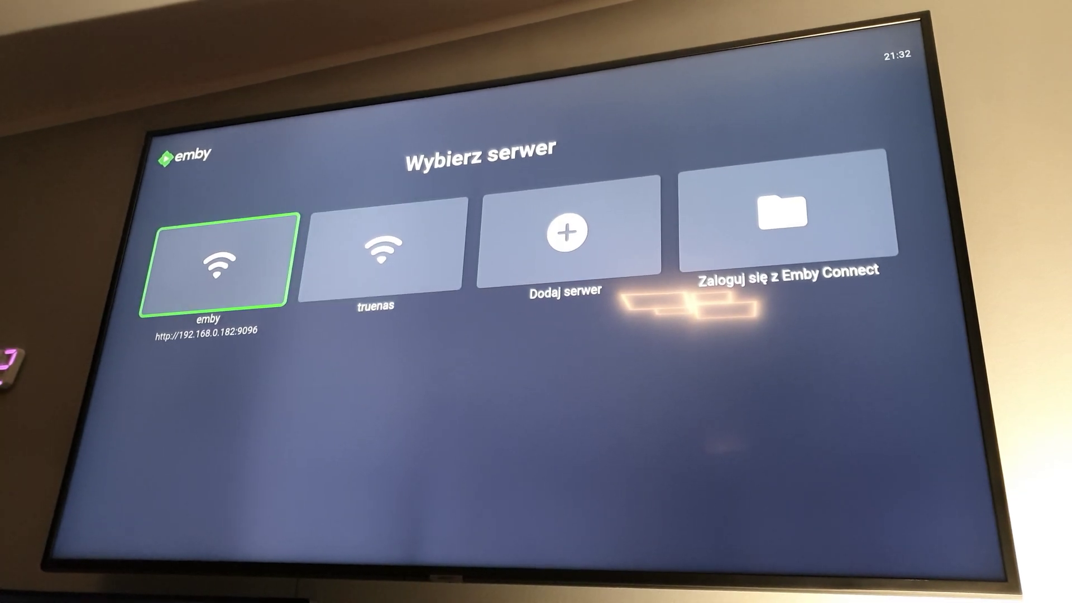
key(Return)
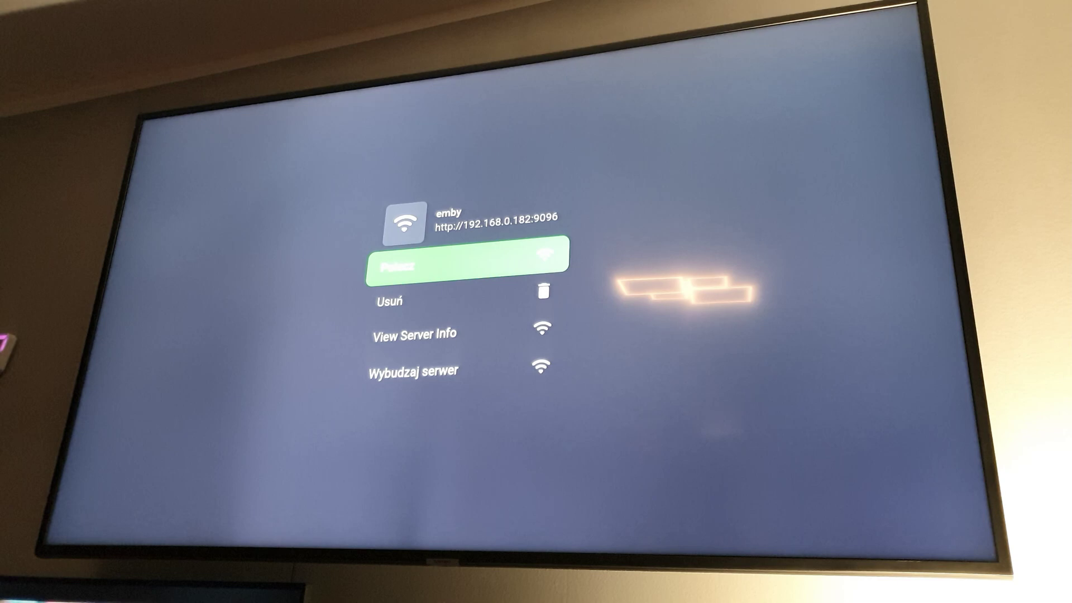
key(Escape)
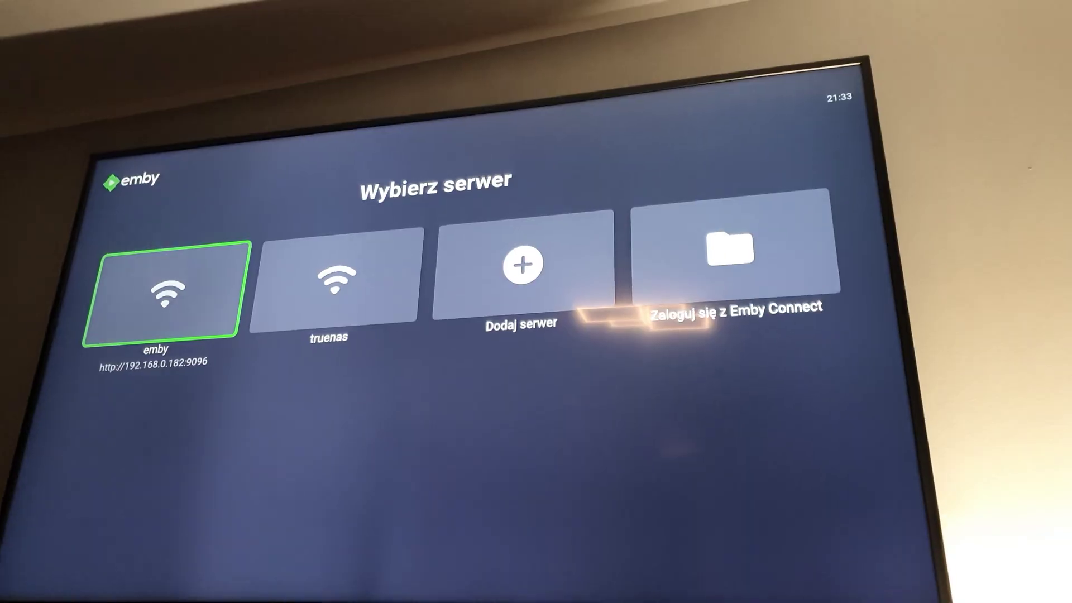
key(Right)
key(Right)
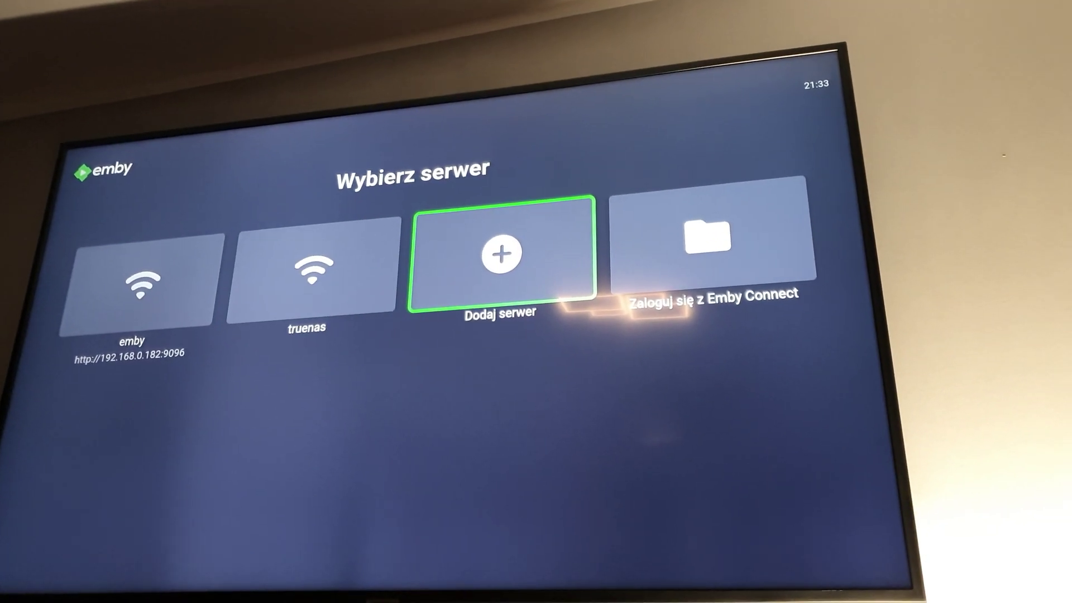
key(Left)
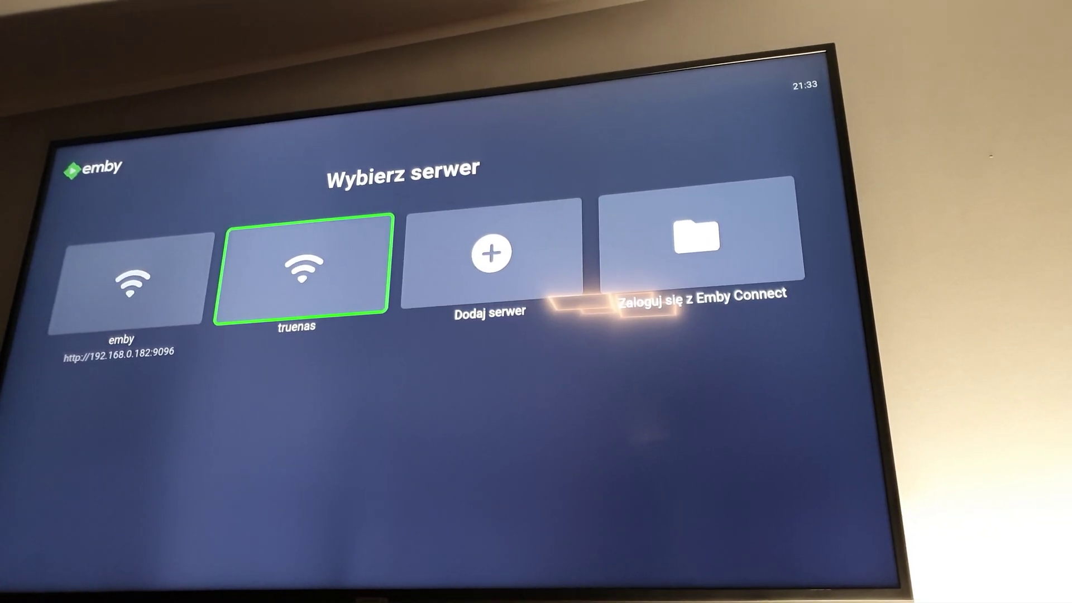
Add a server at 192.168.0.182 on port 8096 and connect to it
key(Right)
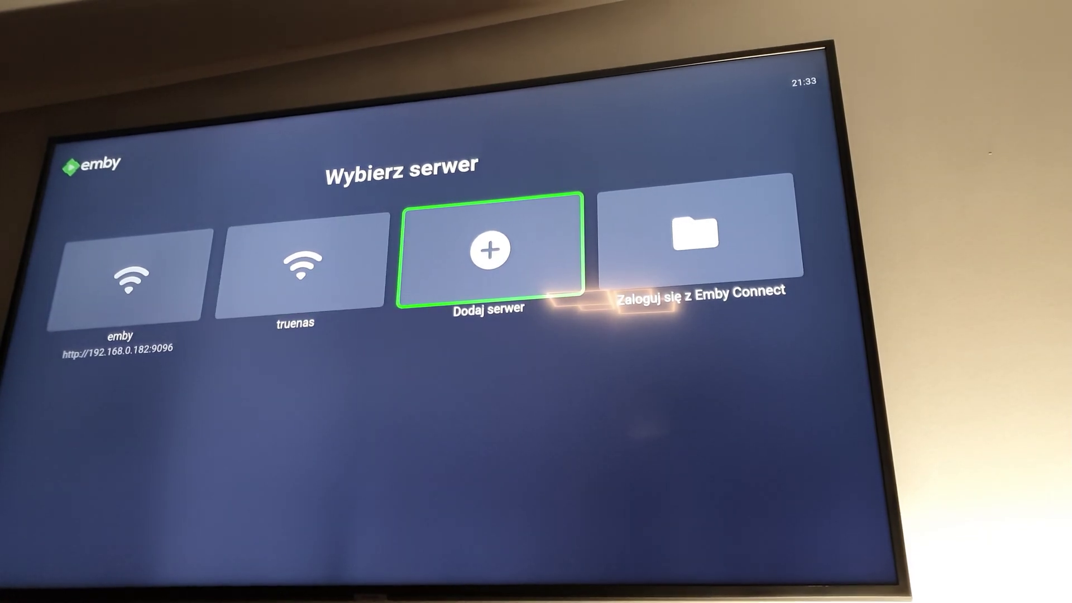
key(Return)
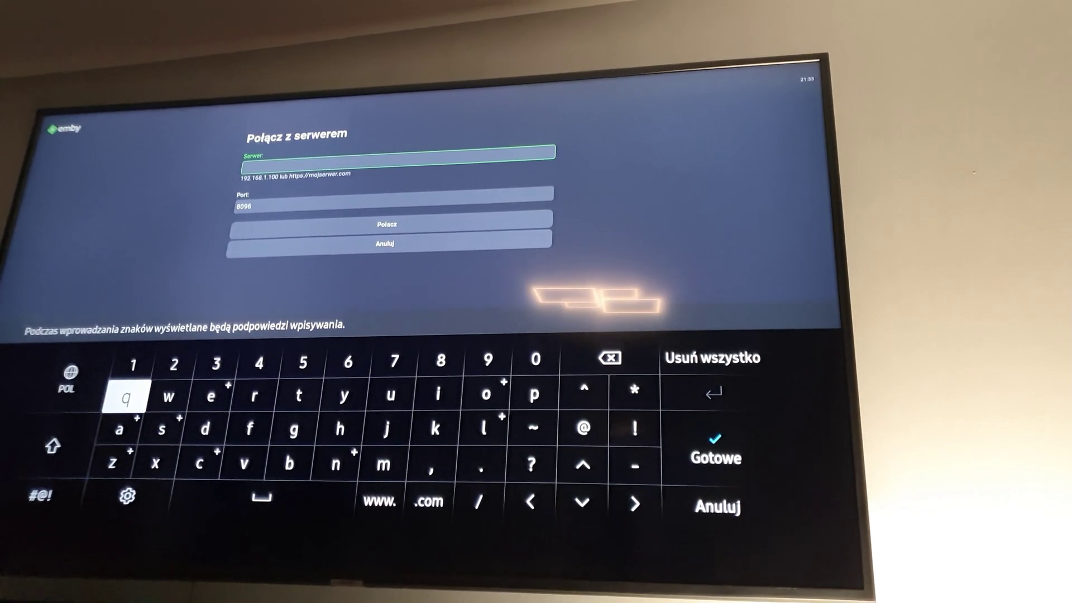
text(192.168.0.1)
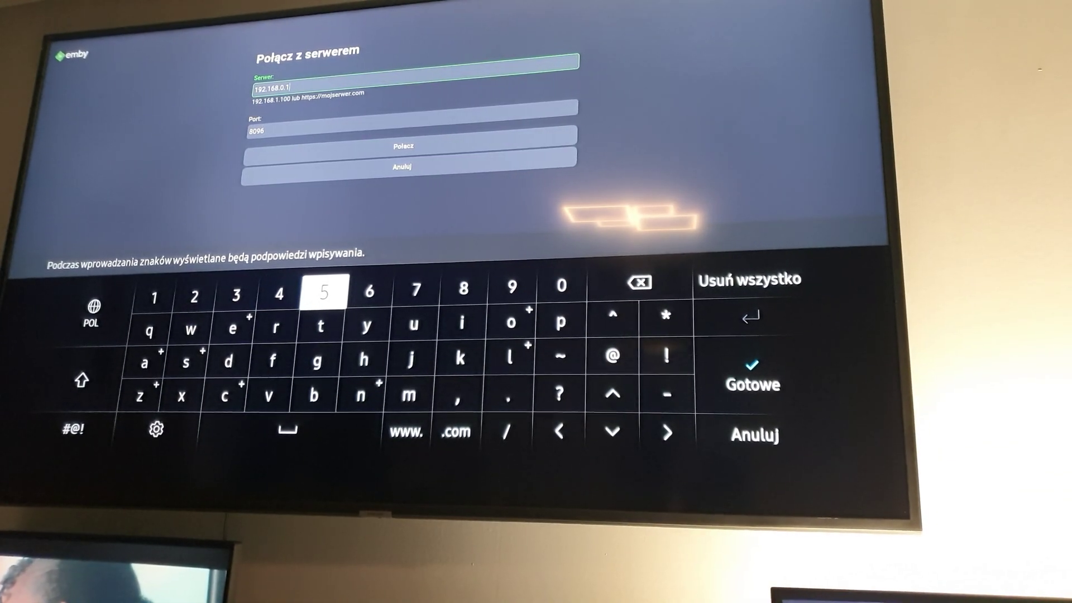
text(8)
key(Left)
key(Left)
key(Left)
key(Left)
key(Left)
key(Left)
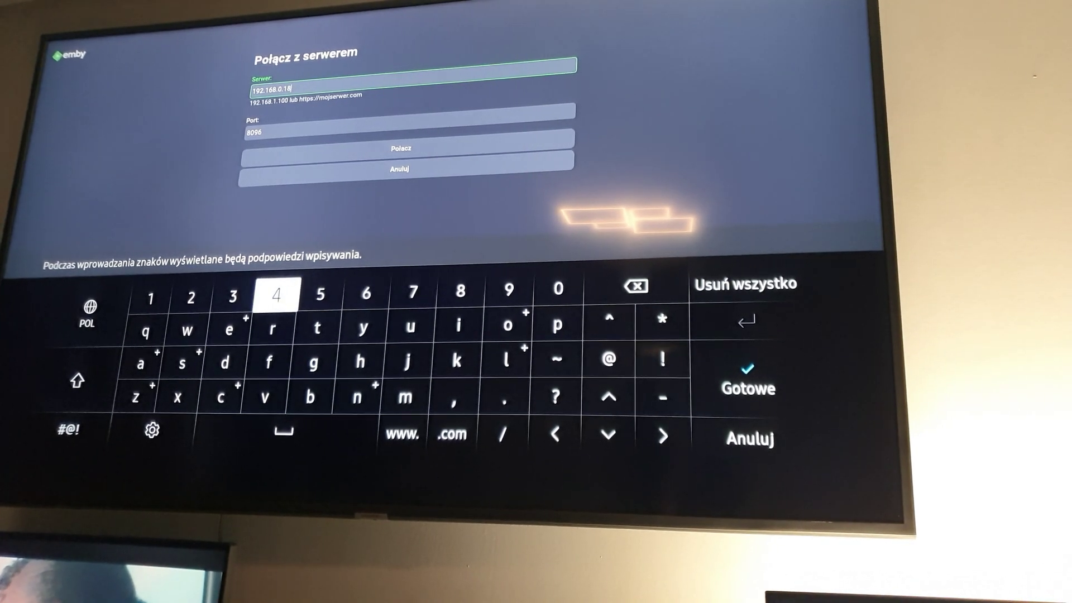
text(2)
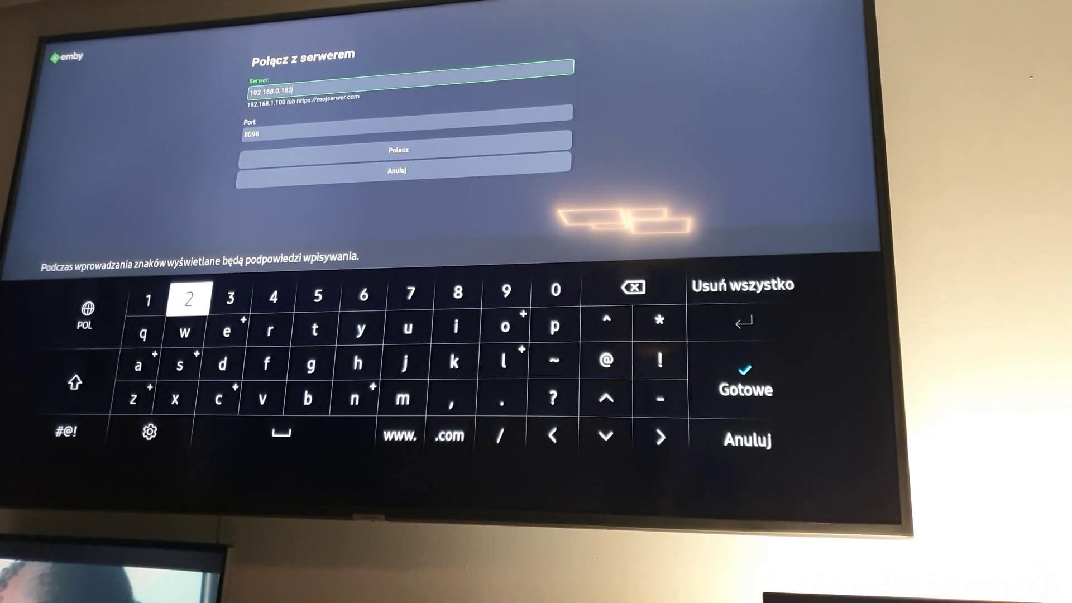
key(Right)
key(Right)
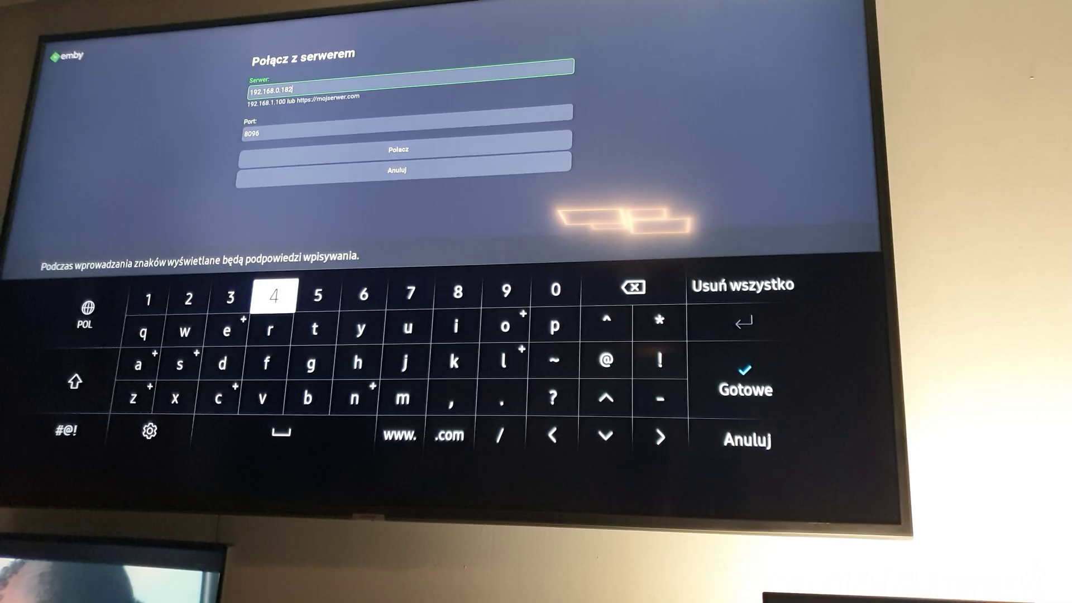
key(Escape)
key(Down)
key(Down)
key(Return)
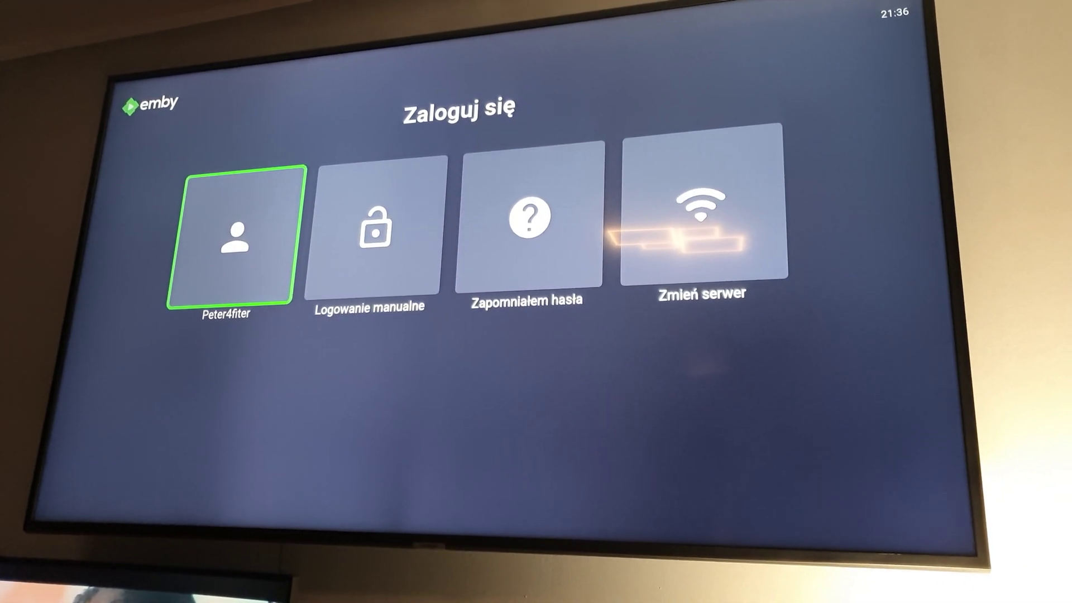
Sign in with the user account and go to Elizjum among the recently added movies
key(Return)
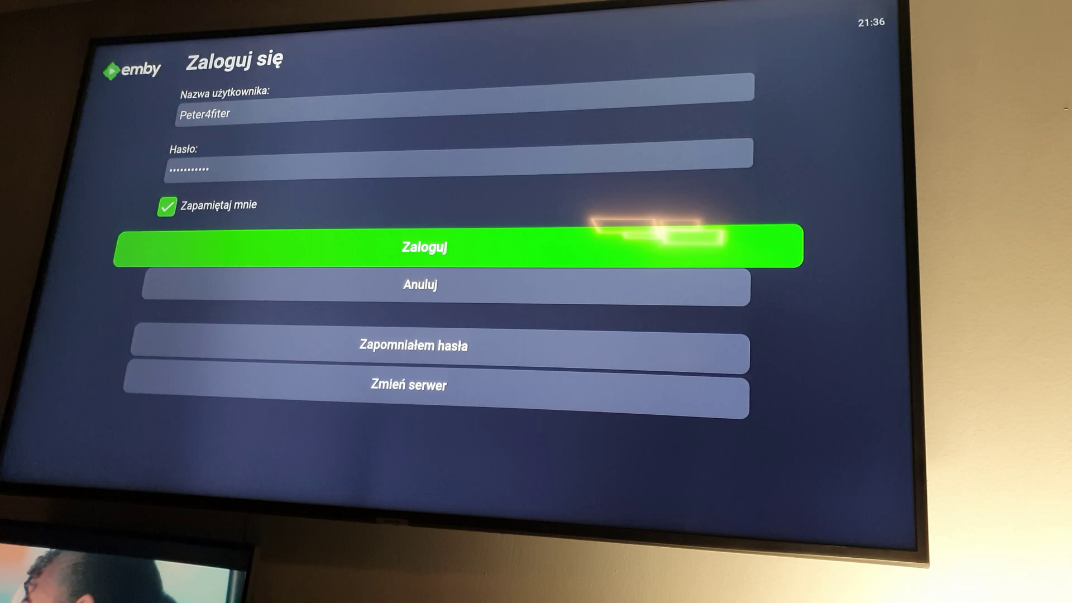
key(Return)
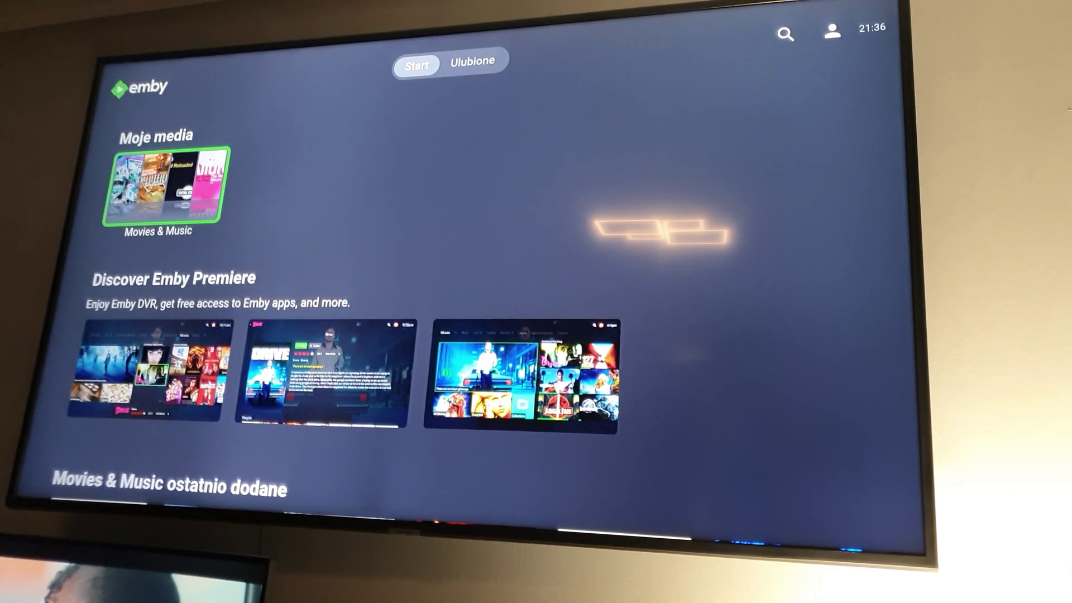
key(Down)
key(Down)
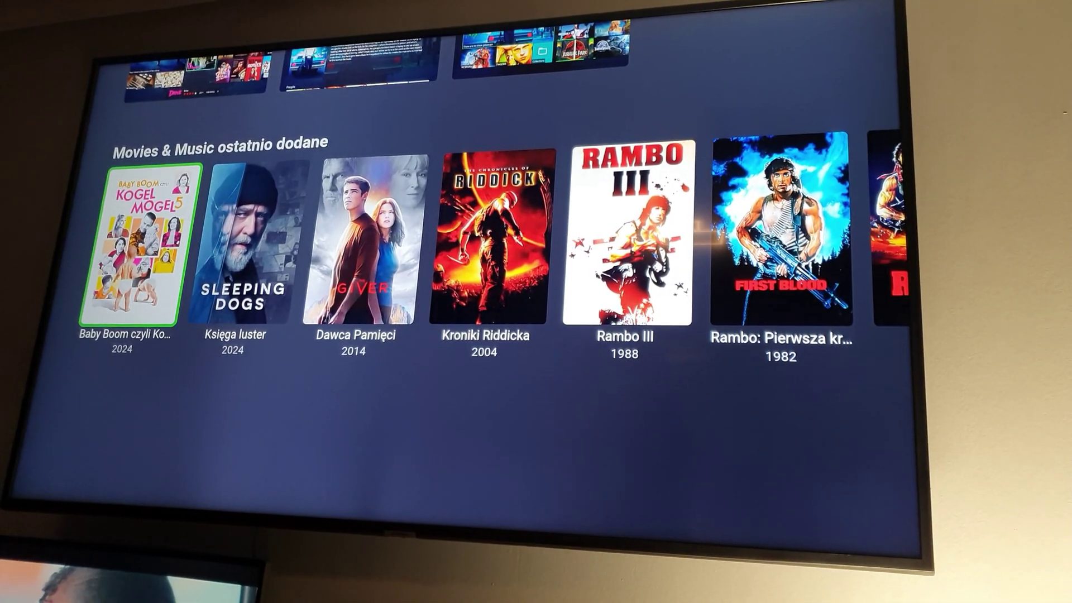
key(Right)
key(Right)
key(Right)
key(Right)
key(Right)
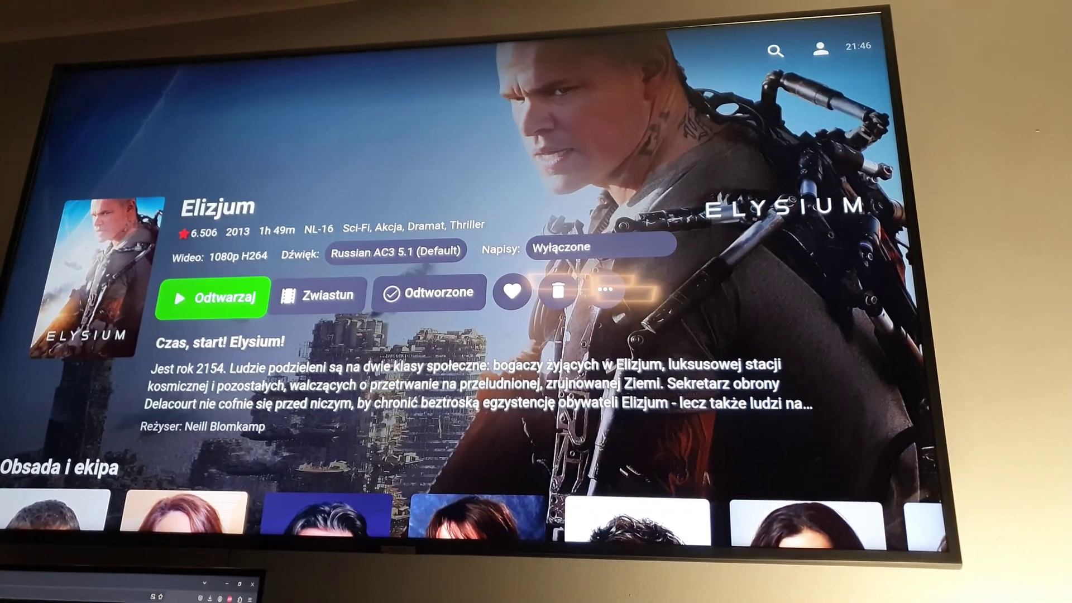
Leave Elizjum's subtitles off and switch its audio track to English AC3 5.1
key(Up)
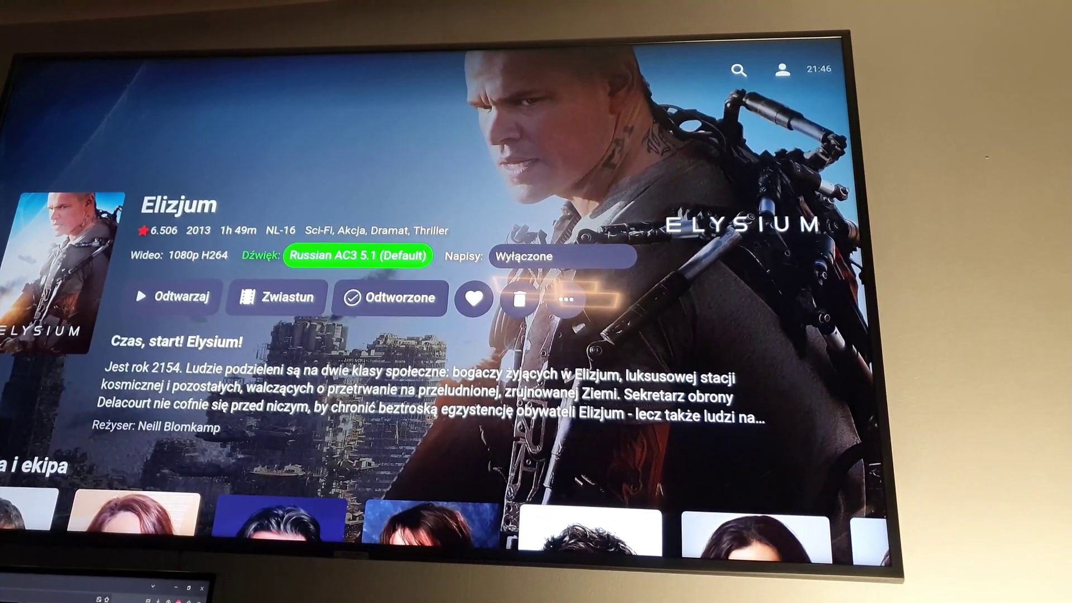
key(Right)
key(Return)
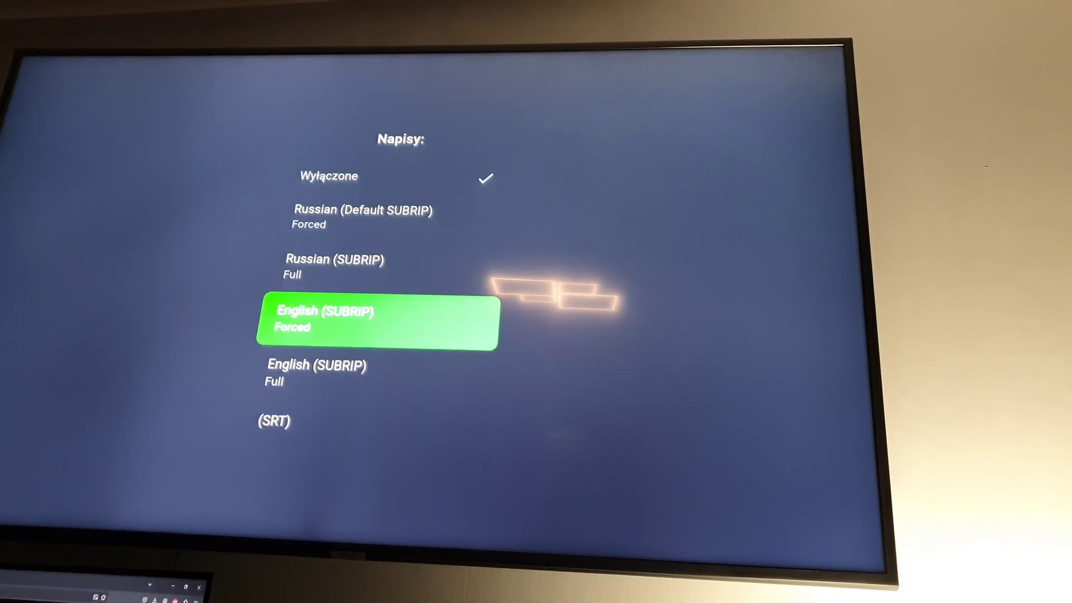
key(Escape)
key(Left)
key(Return)
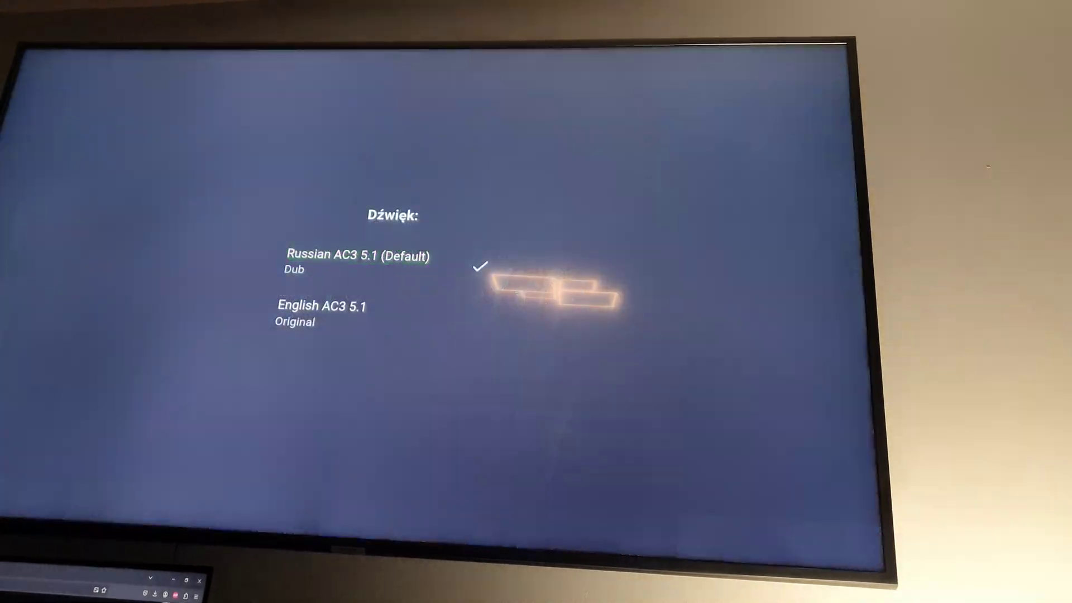
key(Return)
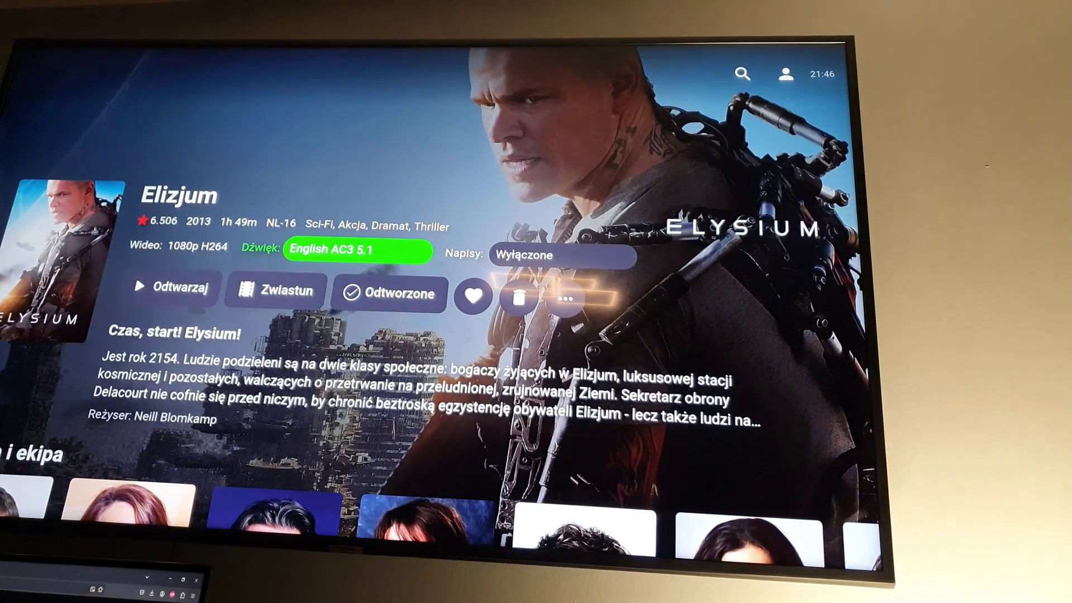